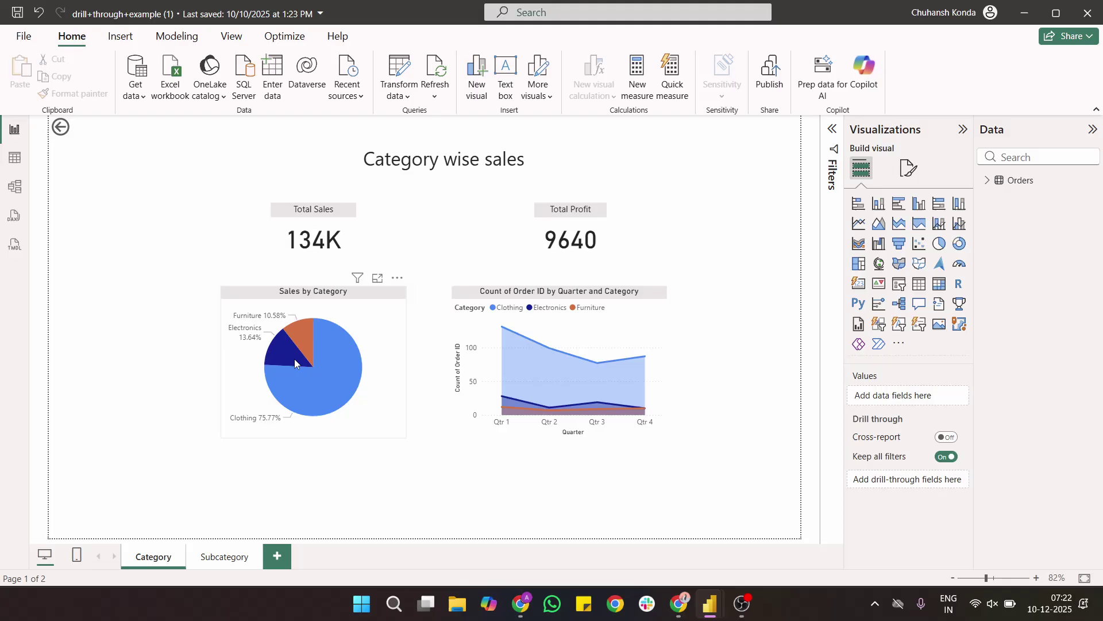
# Examine the visuals on the Category and Subcategory report pages, including the Subcategory page's drill-through settings
pyautogui.moveTo(291, 374)
pyautogui.moveTo(532, 361)
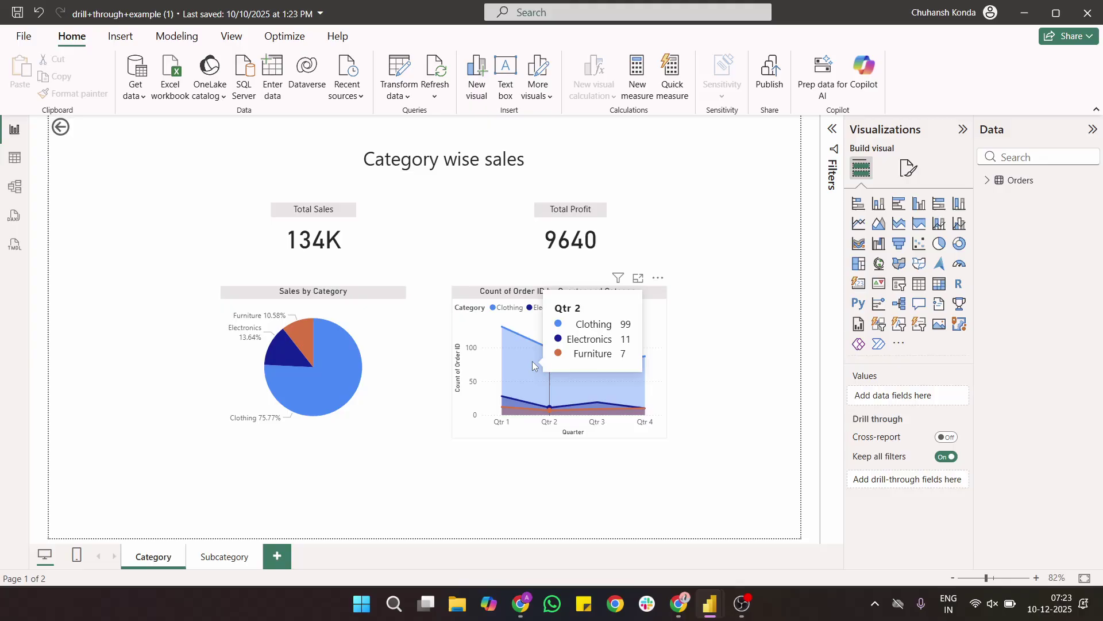
pyautogui.click(212, 557)
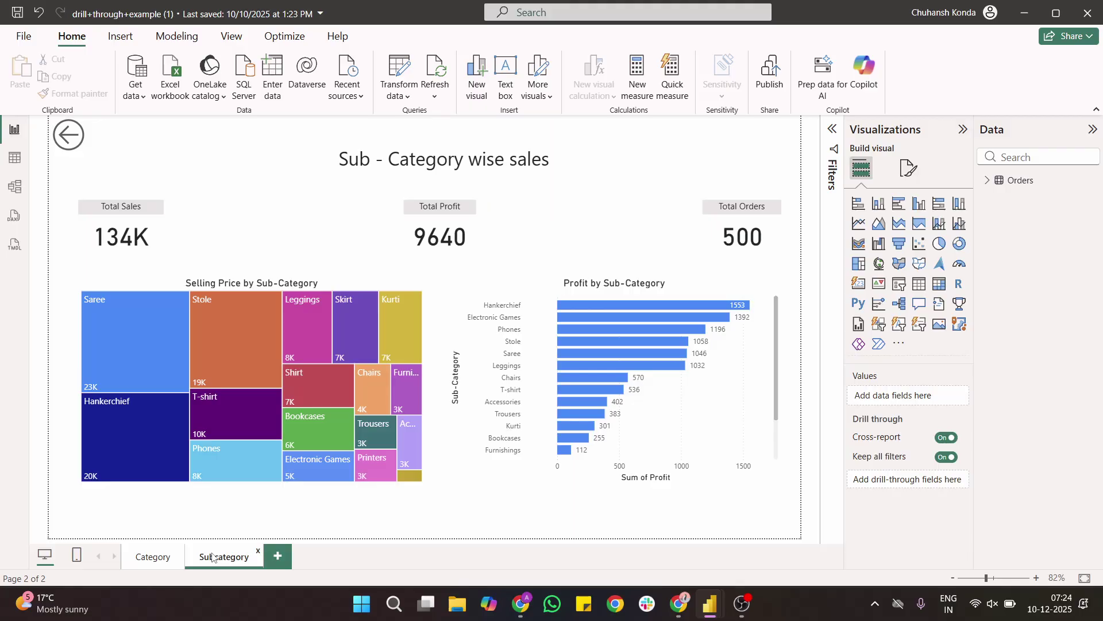
pyautogui.click(148, 566)
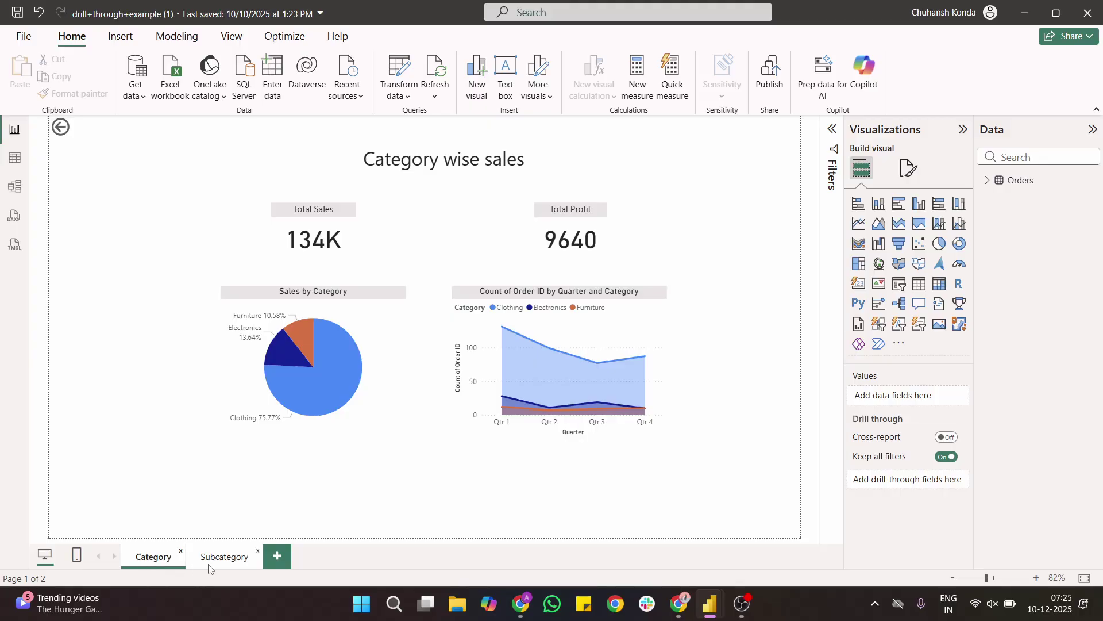
pyautogui.click(228, 562)
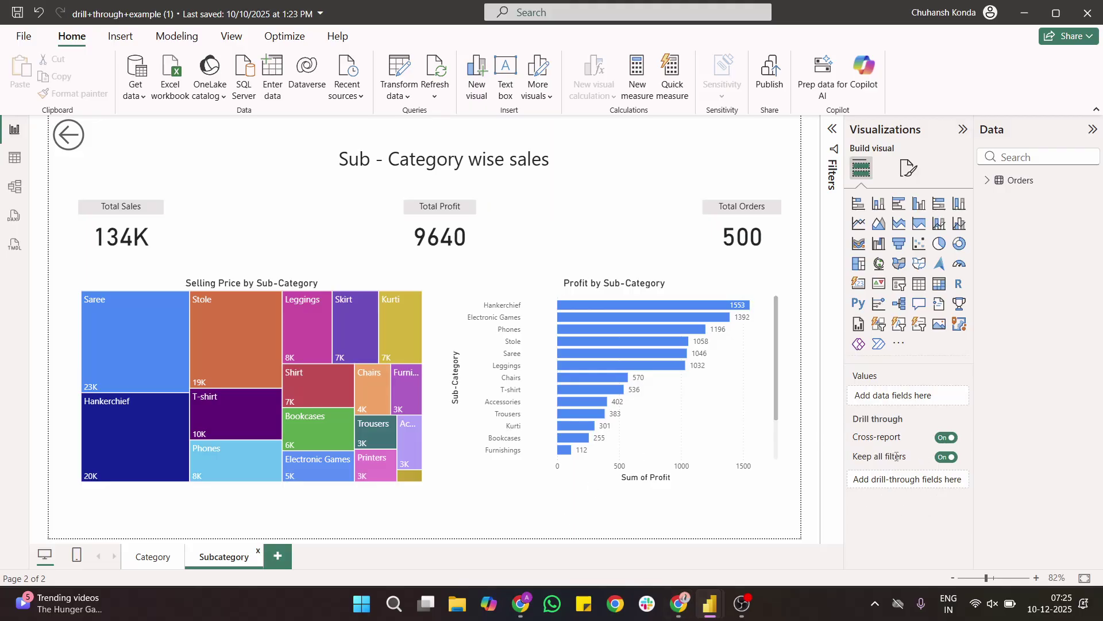
pyautogui.moveTo(897, 457)
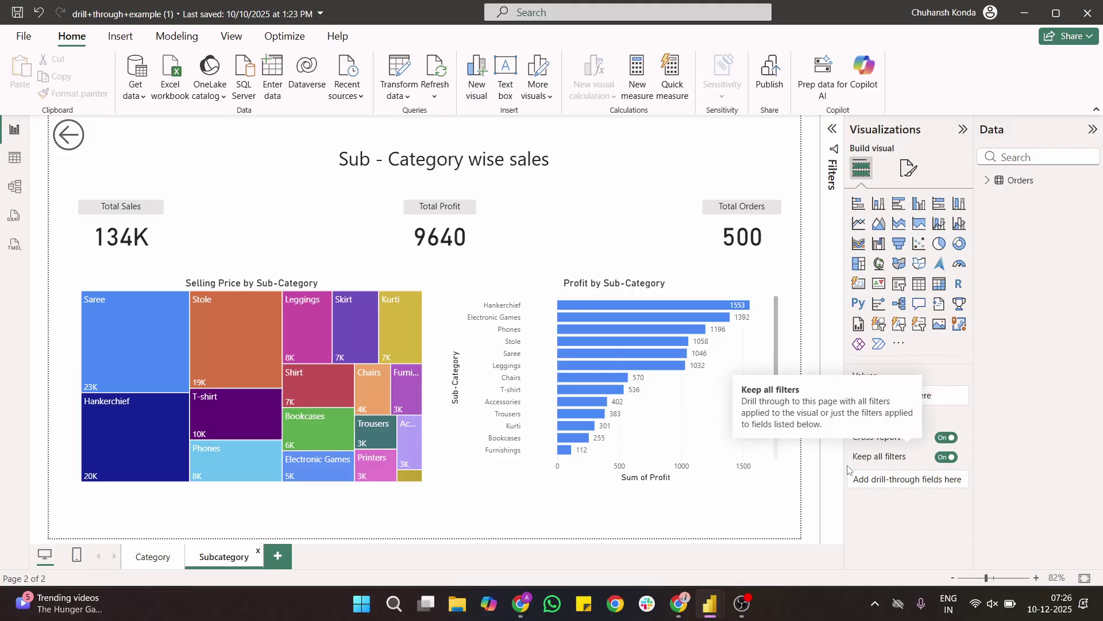
pyautogui.click(157, 556)
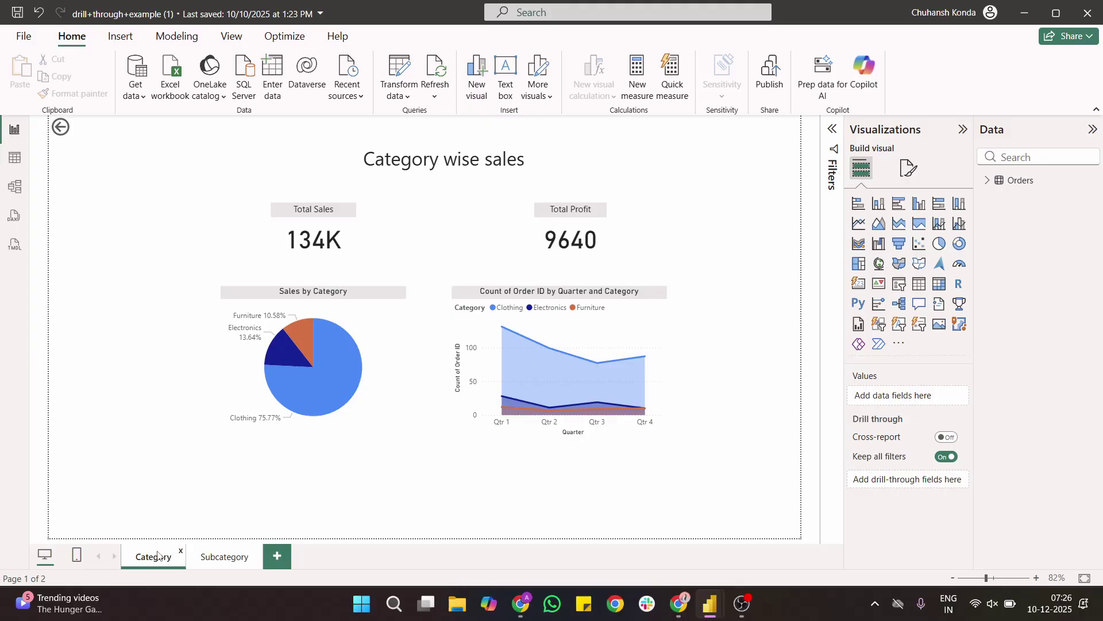
# Add the Category field of the Orders table as a drill-through field on the Subcategory page
pyautogui.click(236, 554)
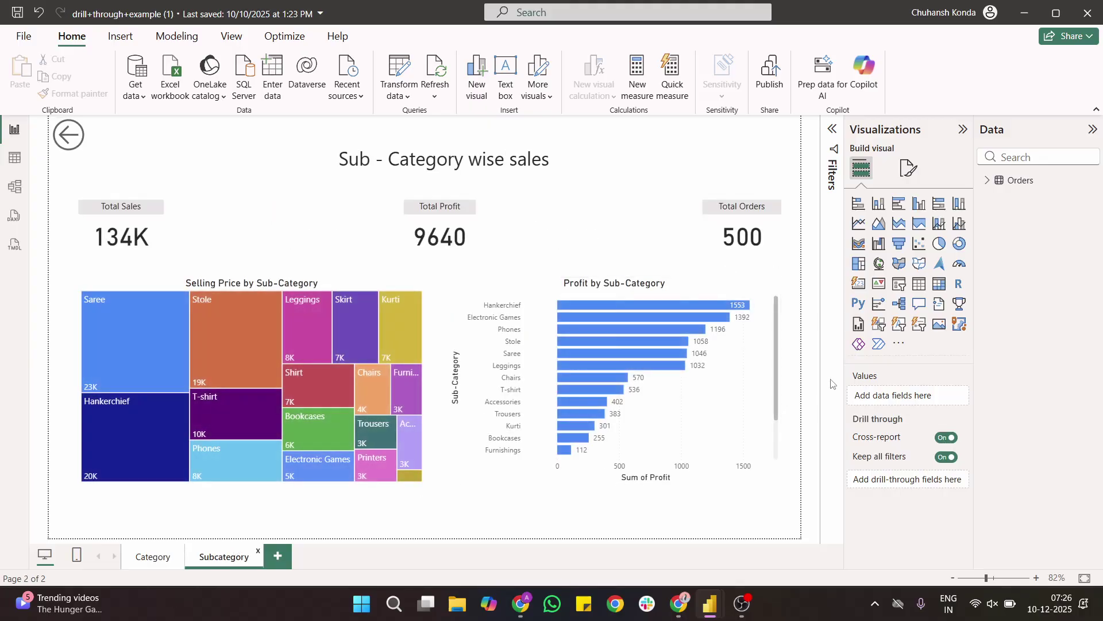
pyautogui.click(987, 180)
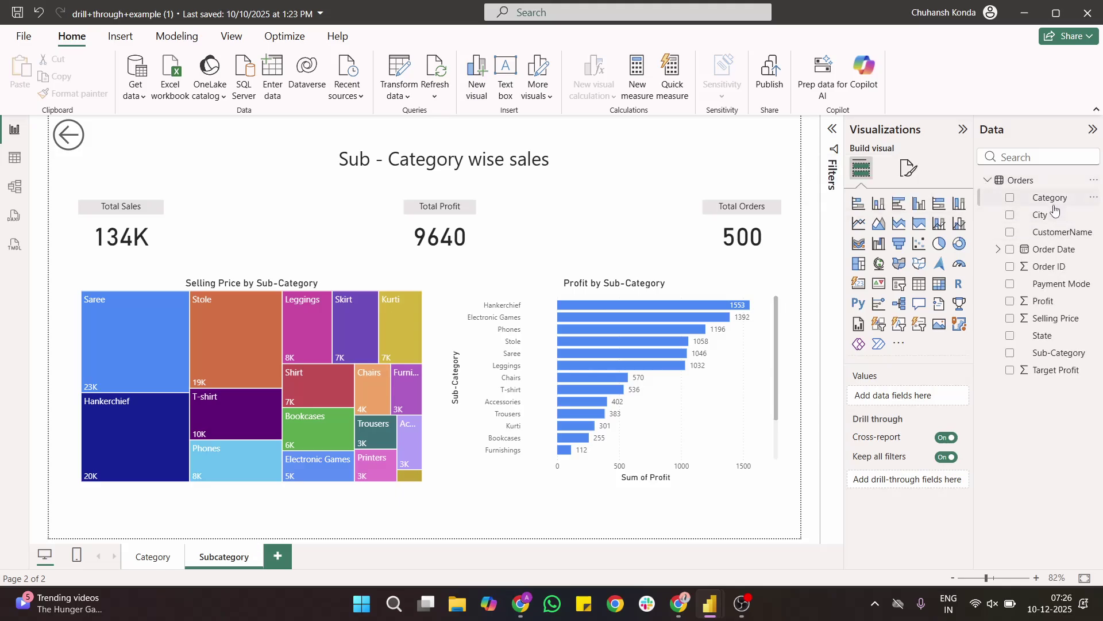
pyautogui.moveTo(1049, 198); pyautogui.dragTo(931, 480)
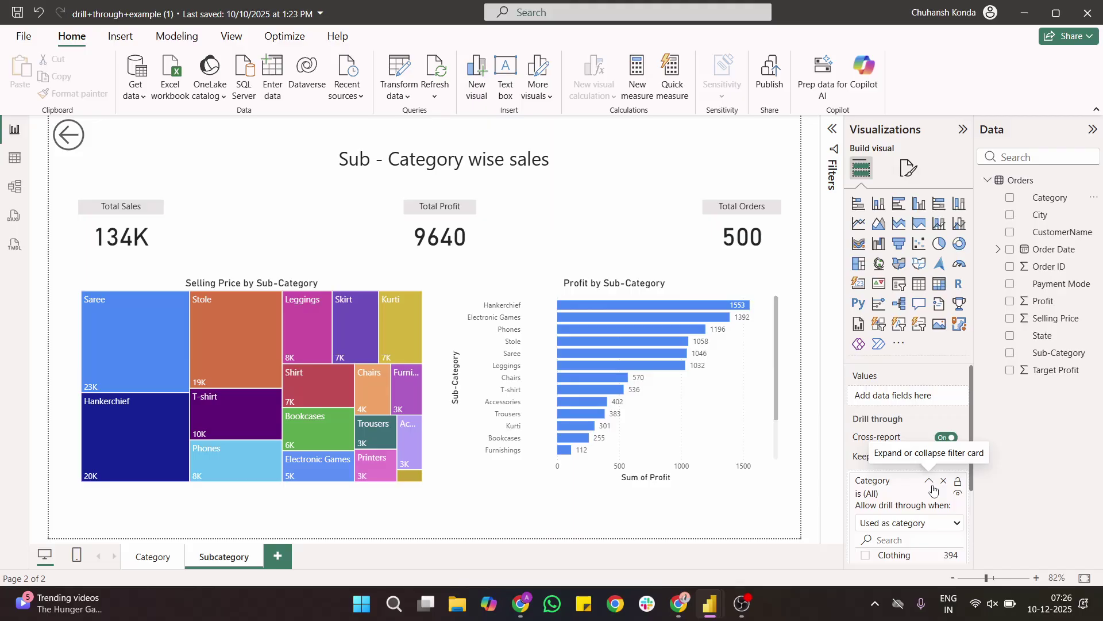
# Try filtering the Subcategory page to Furniture in the Category drill-through filter, and clear the selection again
pyautogui.scroll(-2, 933, 489)
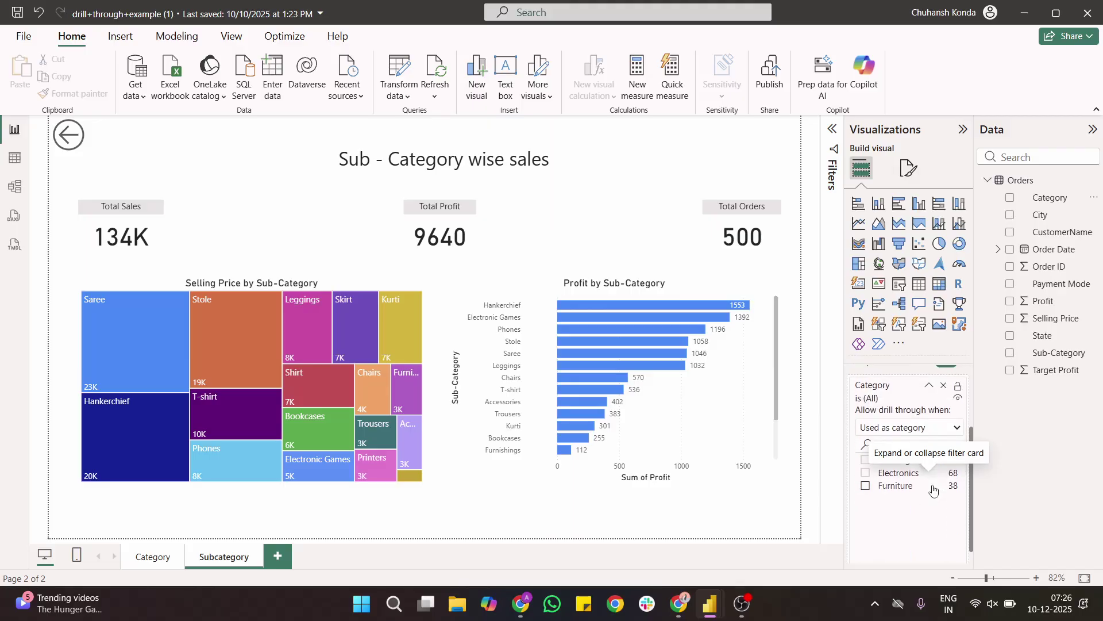
pyautogui.click(866, 487)
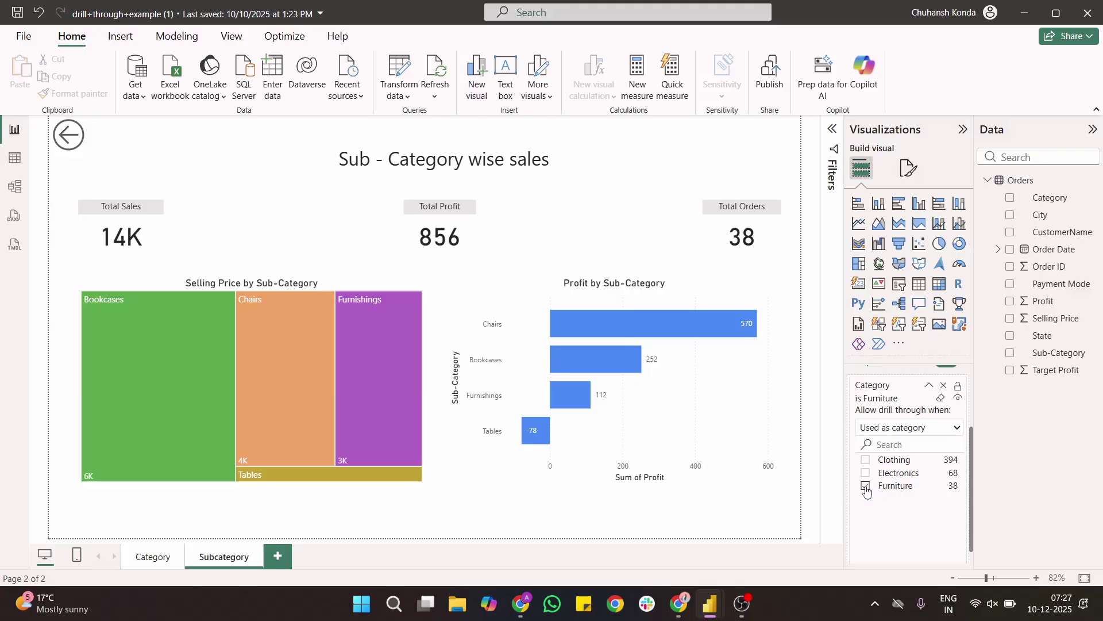
pyautogui.click(865, 487)
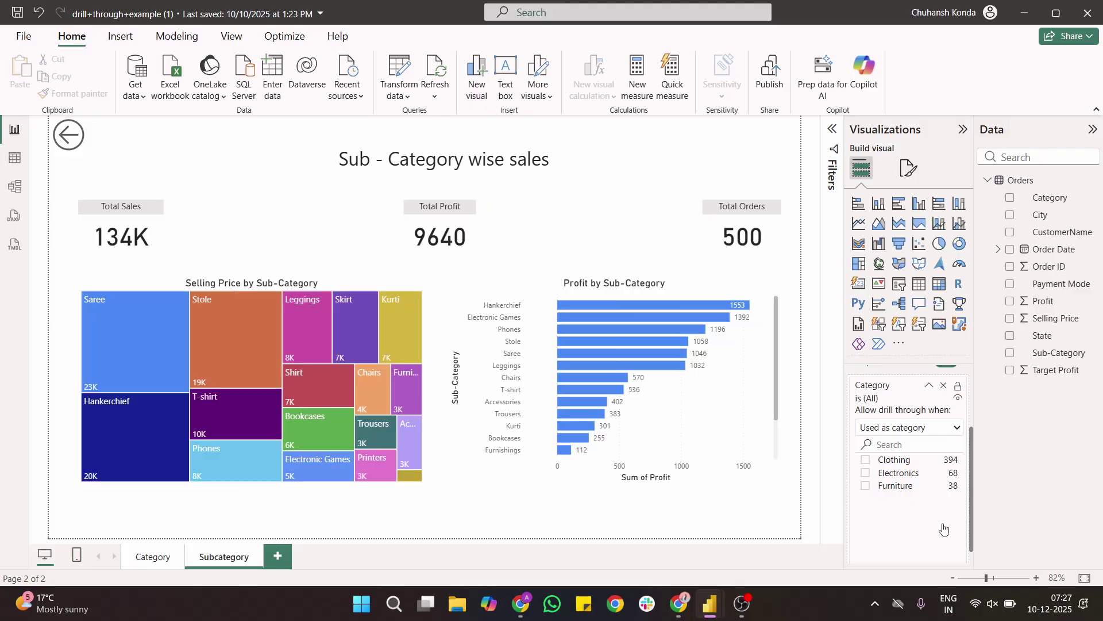
# Drill through from the Clothing slice of the Sales by Category pie chart to the Subcategory page, and return to the Category page
pyautogui.click(152, 556)
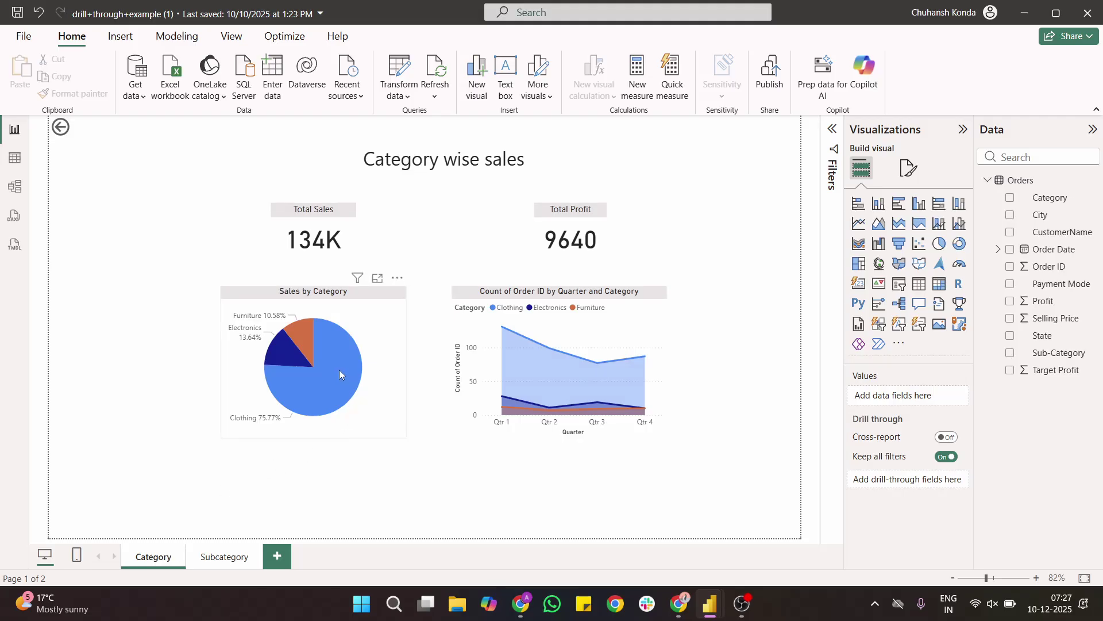
pyautogui.rightClick(340, 374)
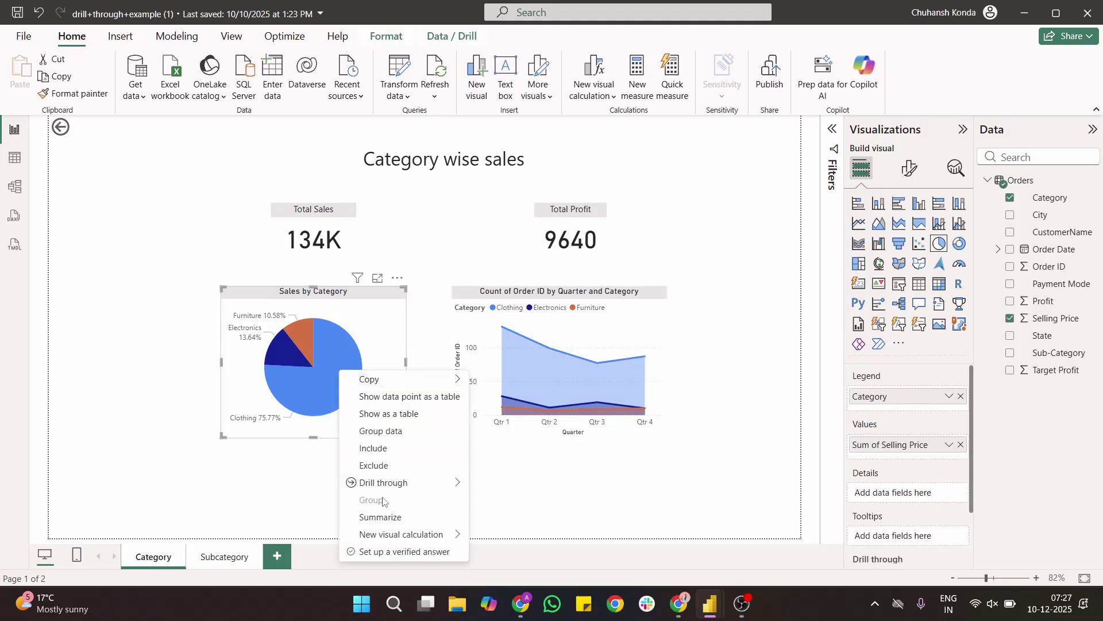
pyautogui.moveTo(388, 490)
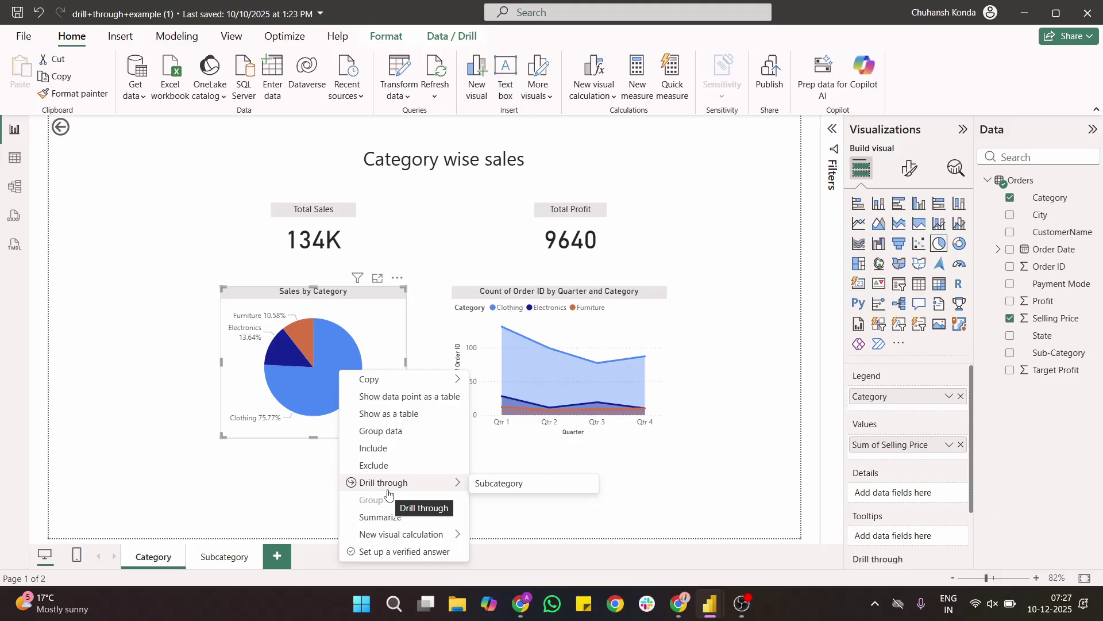
pyautogui.click(238, 553)
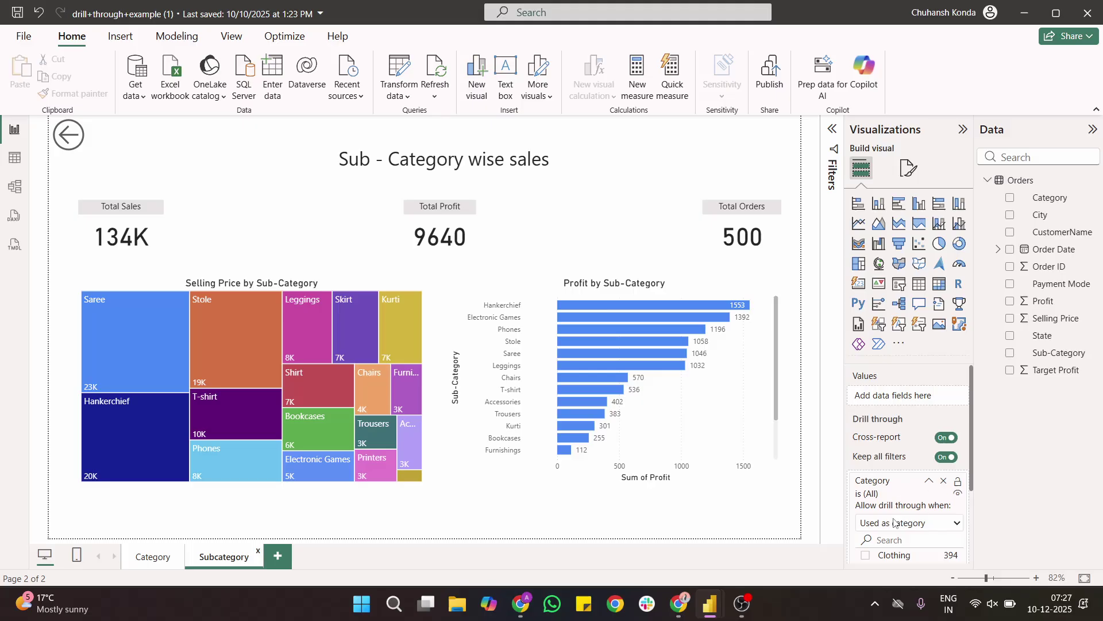
pyautogui.click(148, 566)
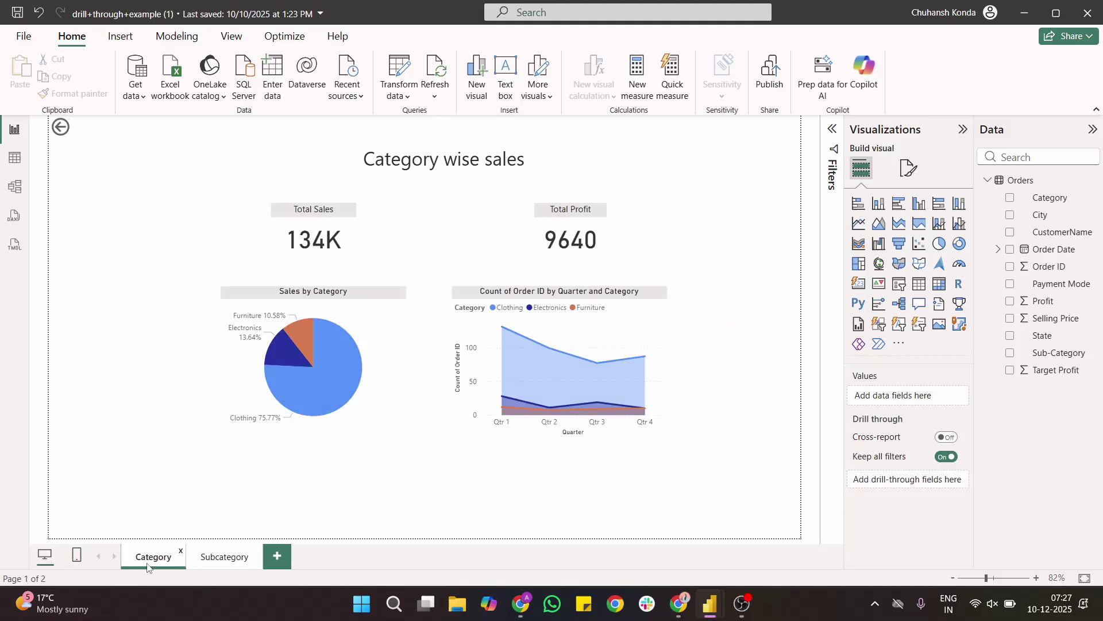
pyautogui.rightClick(329, 376)
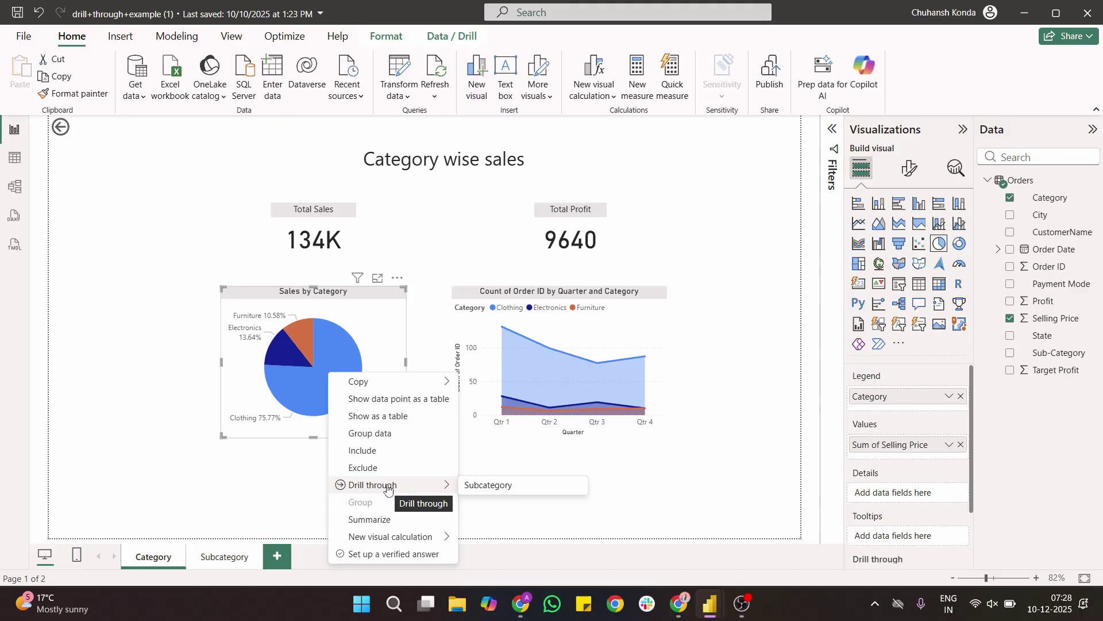
pyautogui.click(497, 485)
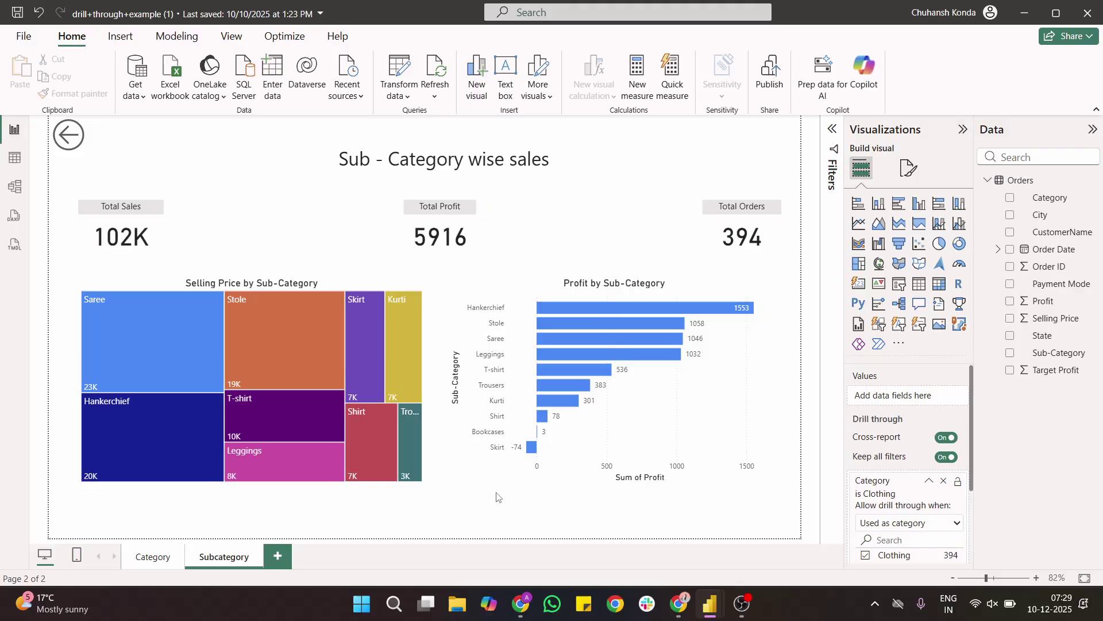
pyautogui.click(83, 141)
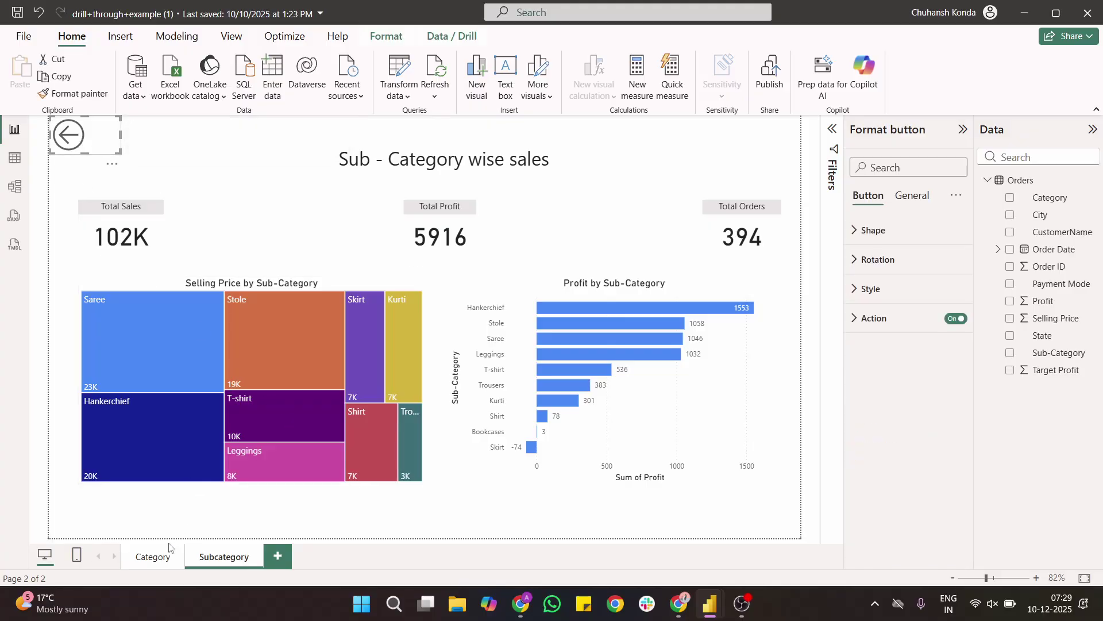
pyautogui.keyDown('ctrl'); pyautogui.click(70, 149); pyautogui.keyUp('ctrl')
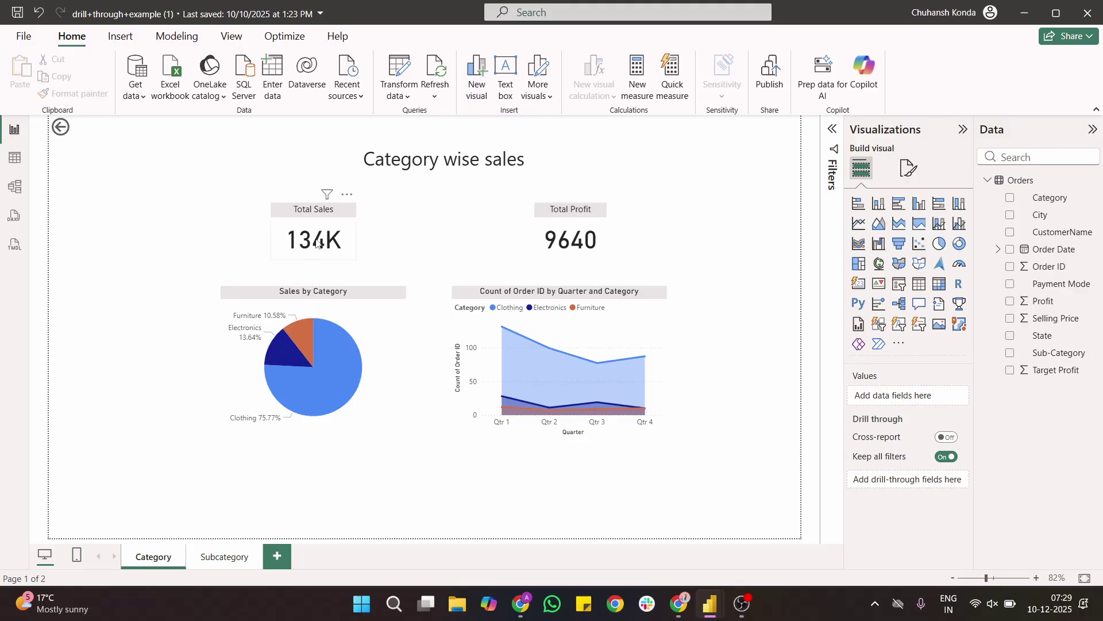
# Drill through from the Furniture slice of the Sales by Category pie chart to the Subcategory page, and go back to the Category page
pyautogui.rightClick(307, 338)
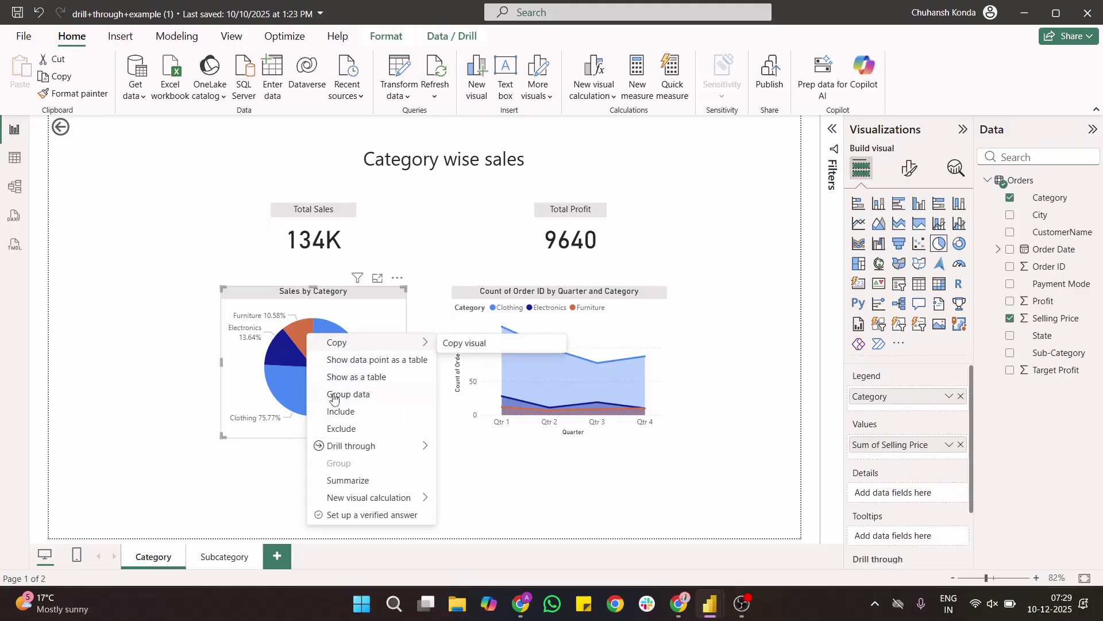
pyautogui.moveTo(352, 447)
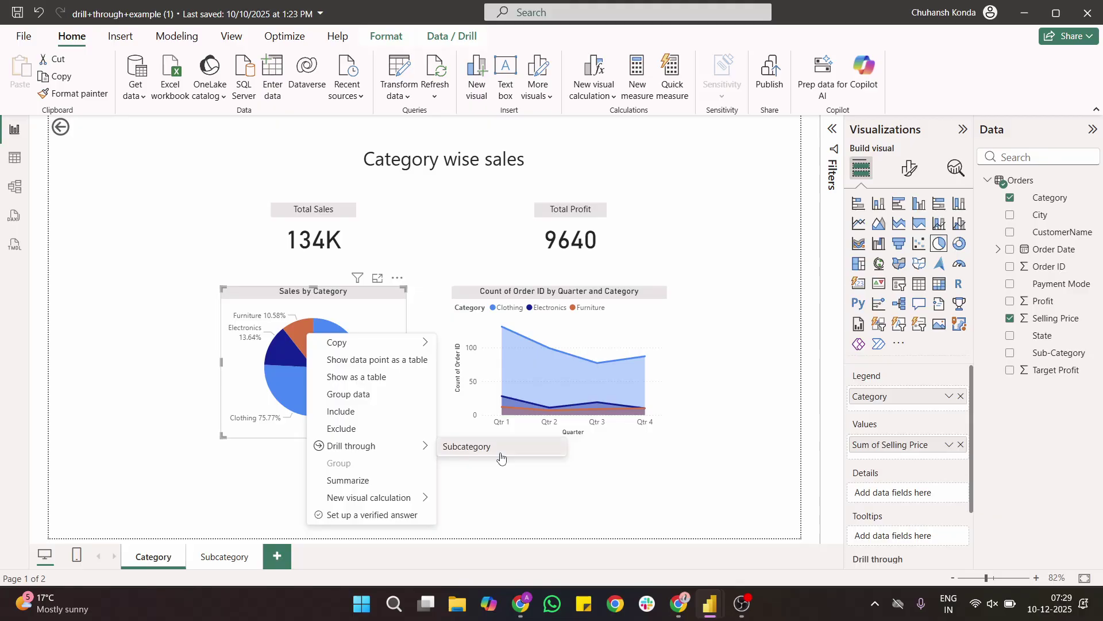
pyautogui.click(501, 458)
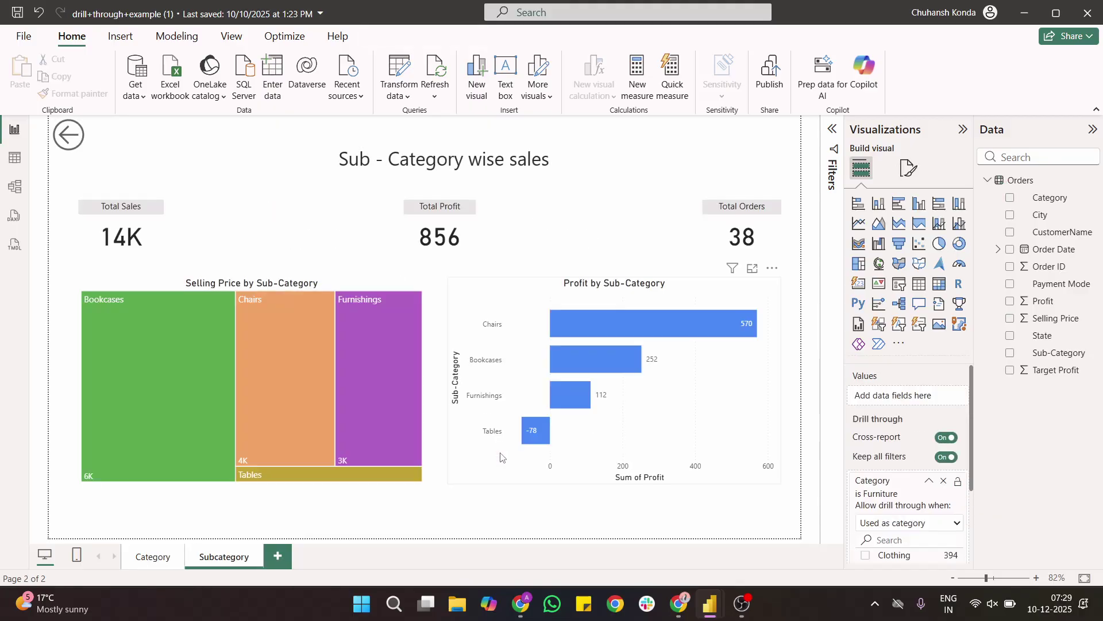
pyautogui.keyDown('ctrl'); pyautogui.click(70, 127); pyautogui.keyUp('ctrl')
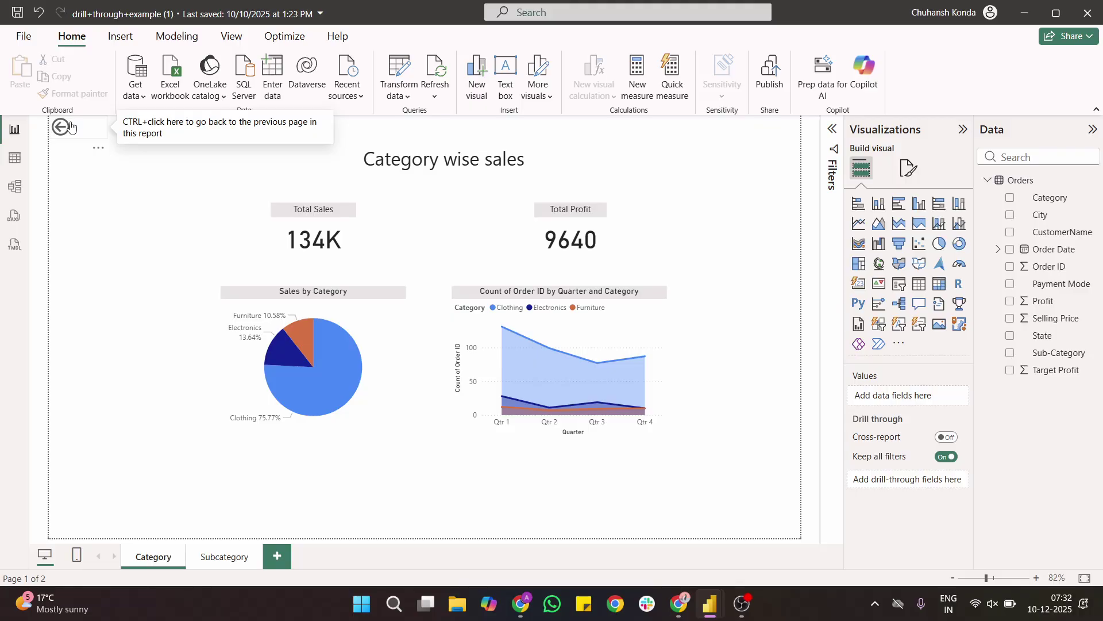
# Open the report PowerBi_Class_9_10.pbix from the recently used files
pyautogui.click(19, 36)
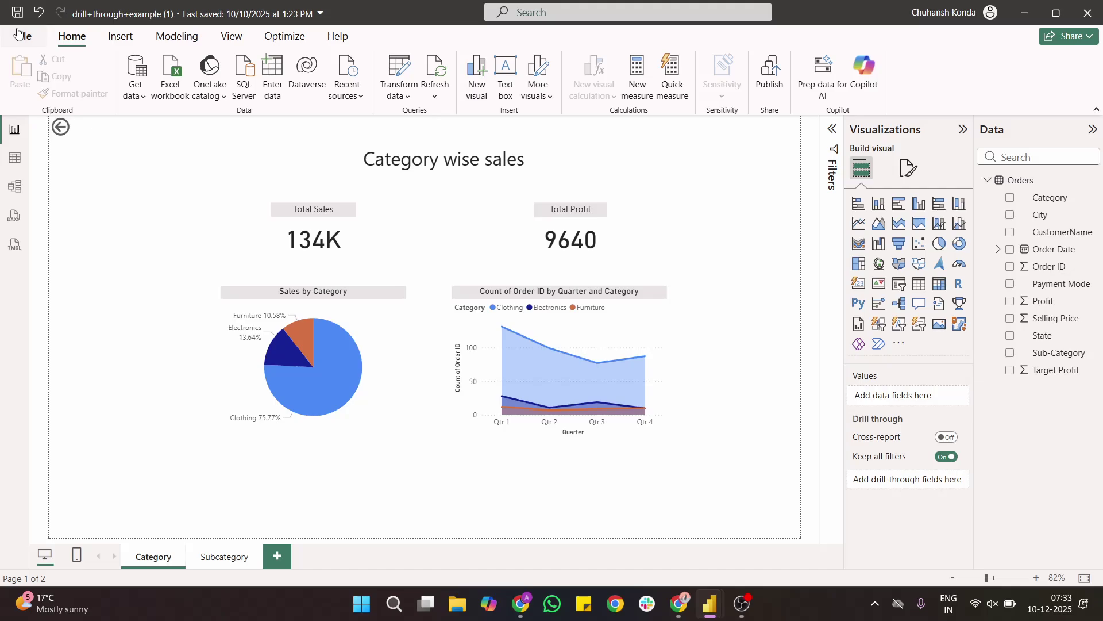
pyautogui.scroll(-4, 340, 276)
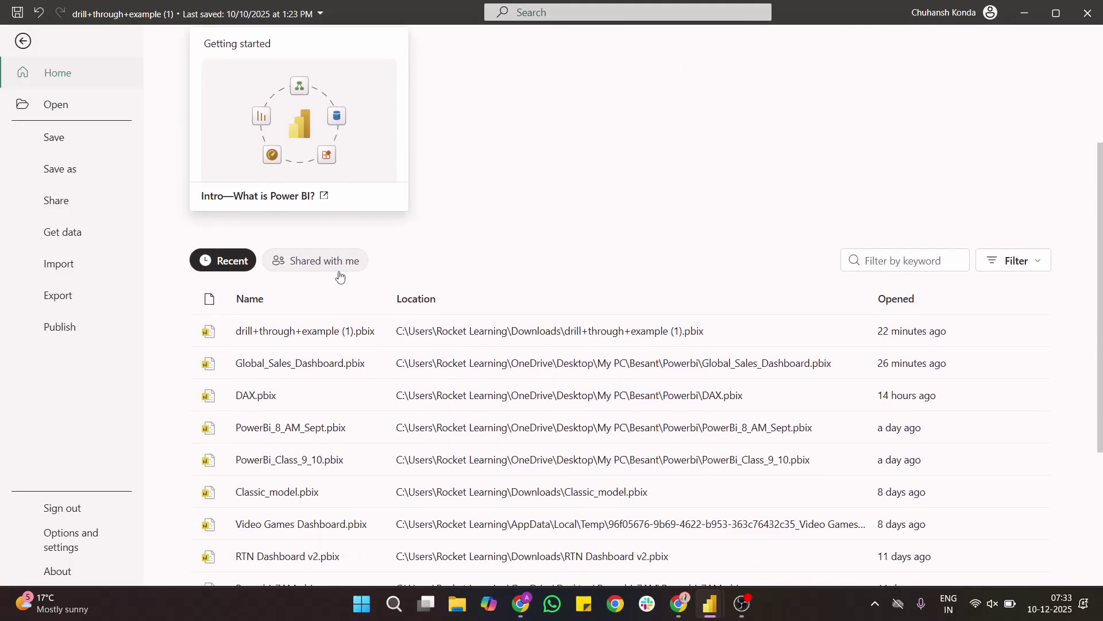
pyautogui.scroll(-1, 317, 394)
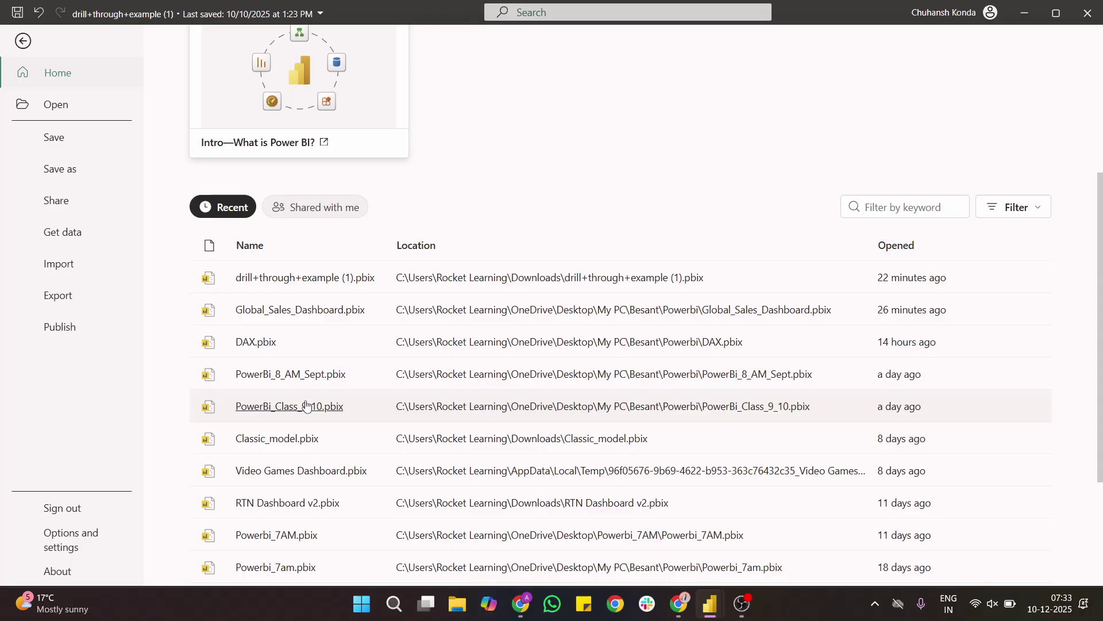
pyautogui.press('Escape')
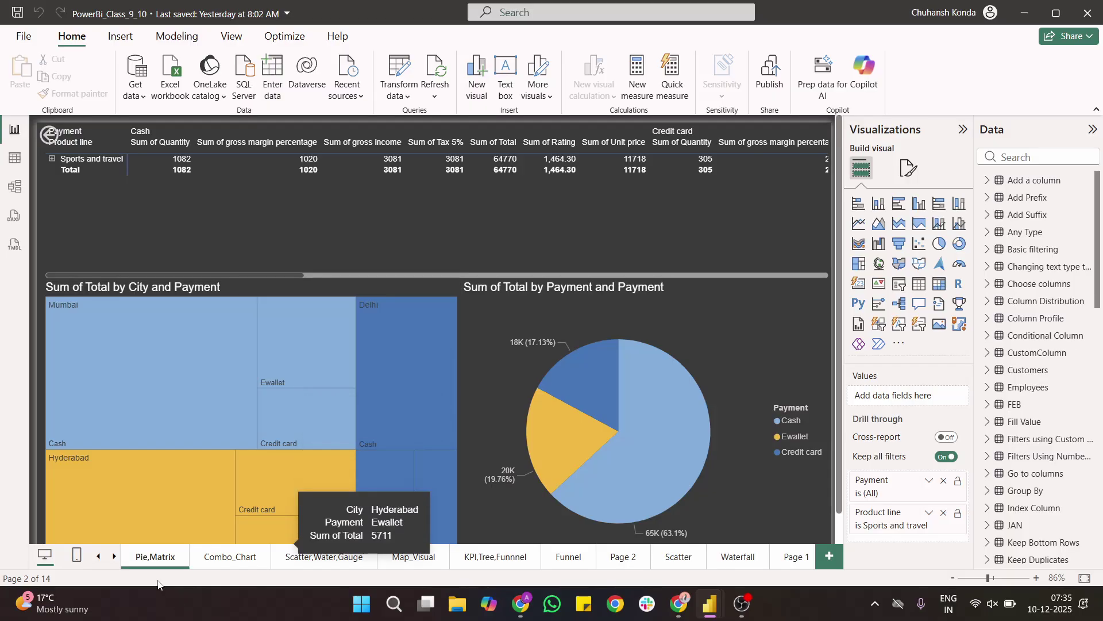
# Add a new report page and insert an empty stacked column chart enlarged to fill the canvas
pyautogui.click(779, 558)
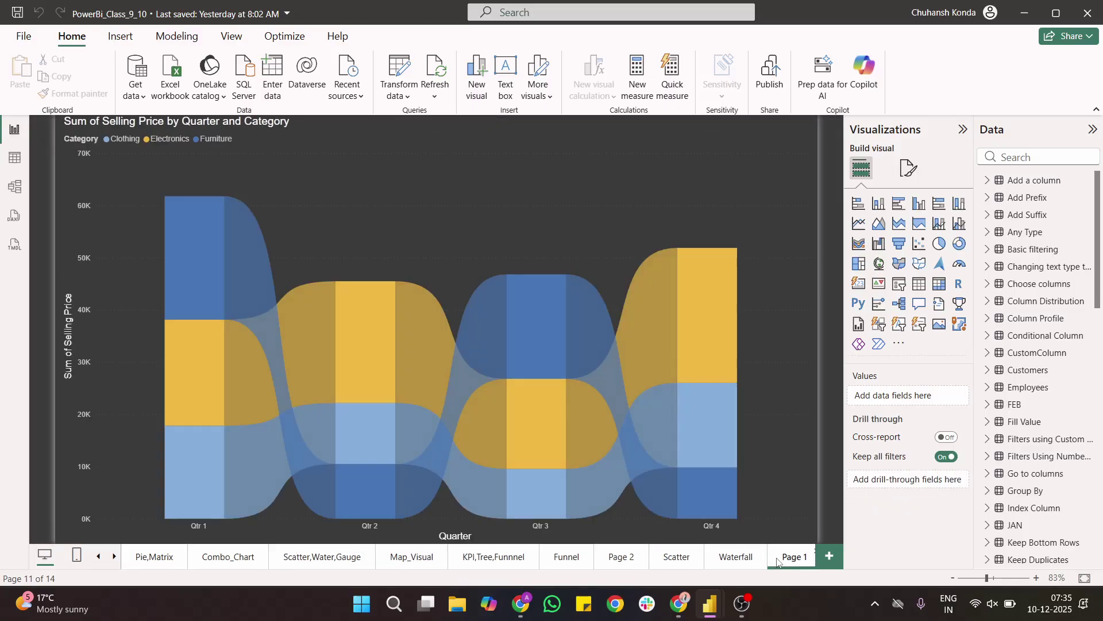
pyautogui.click(828, 557)
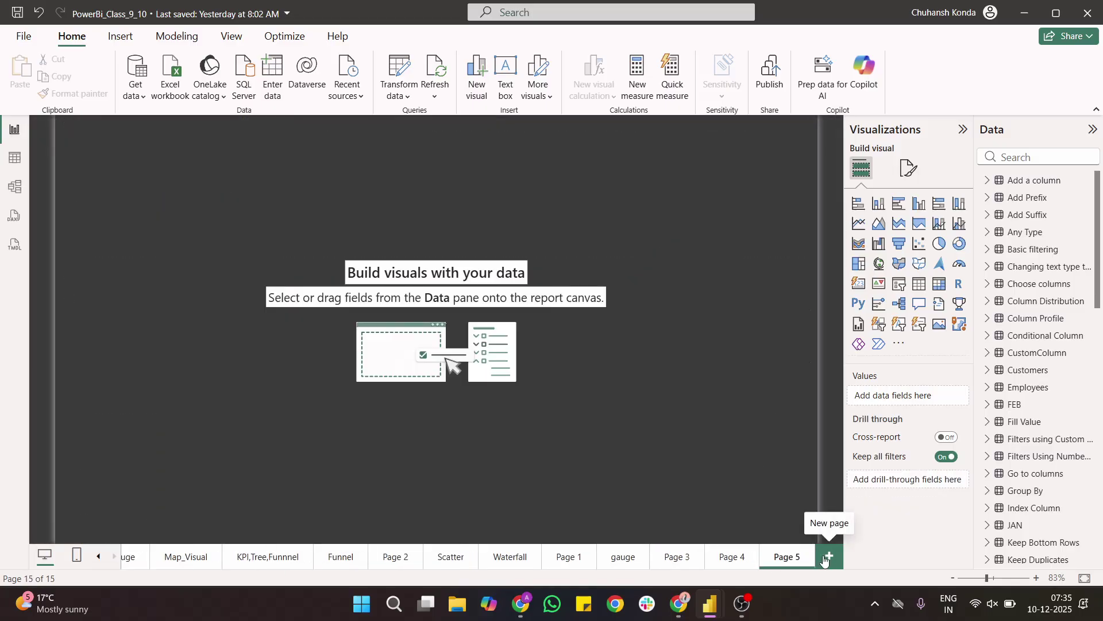
pyautogui.click(877, 204)
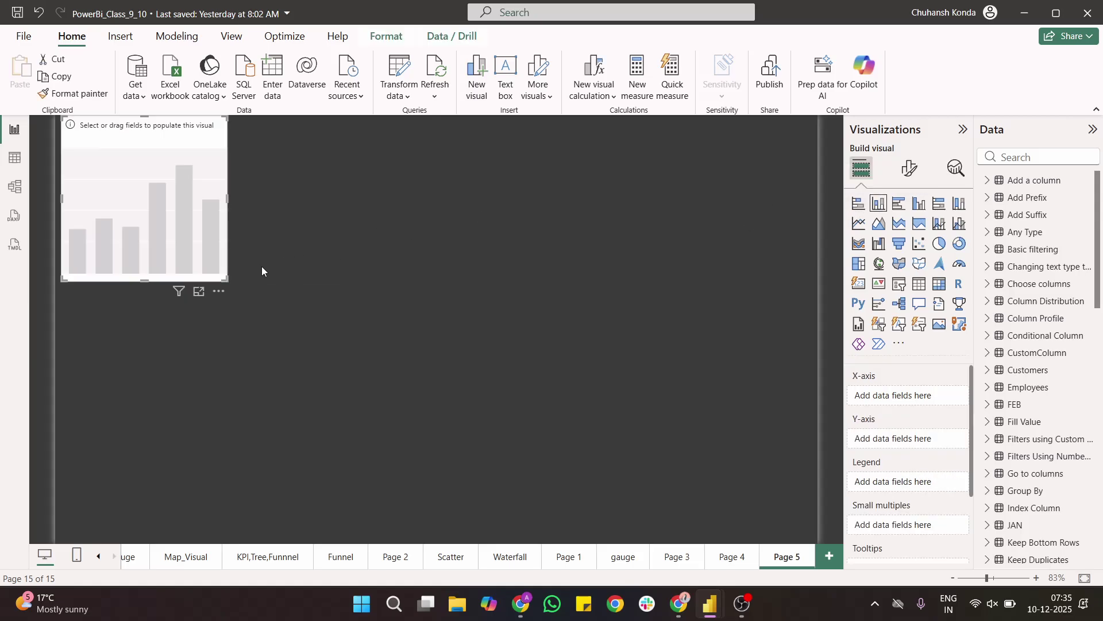
pyautogui.moveTo(225, 278); pyautogui.dragTo(816, 542)
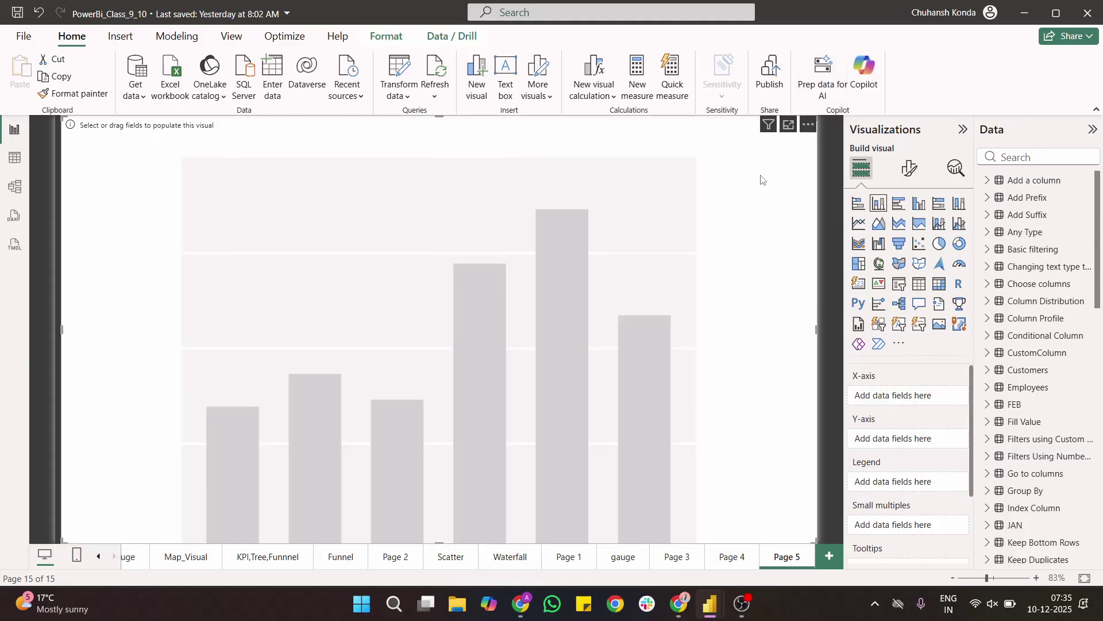
pyautogui.moveTo(759, 174); pyautogui.dragTo(699, 190)
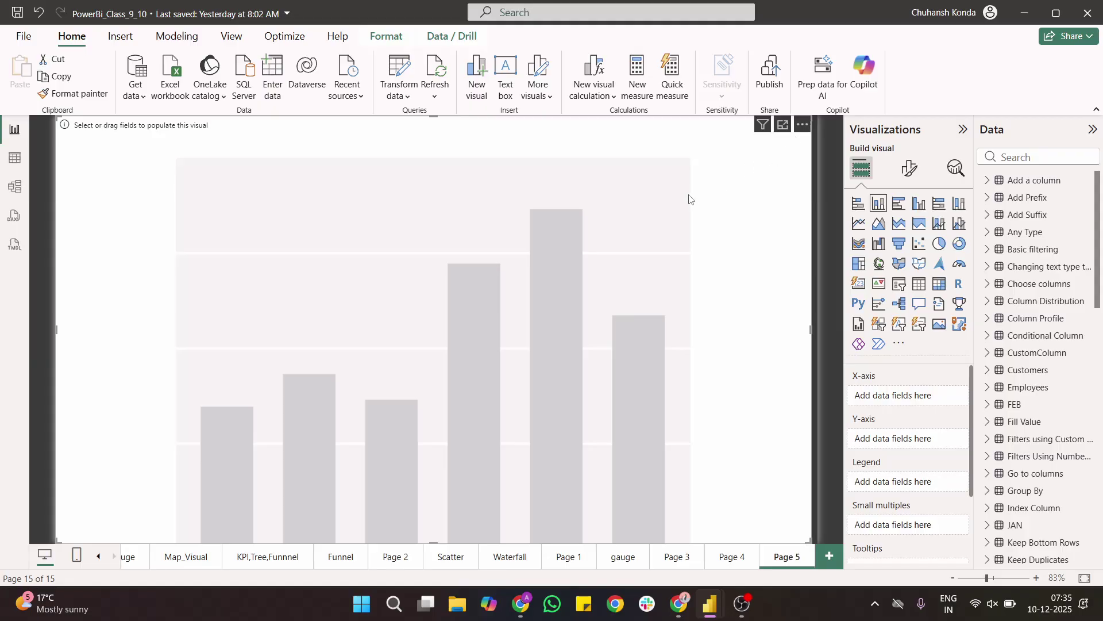
pyautogui.click(813, 149)
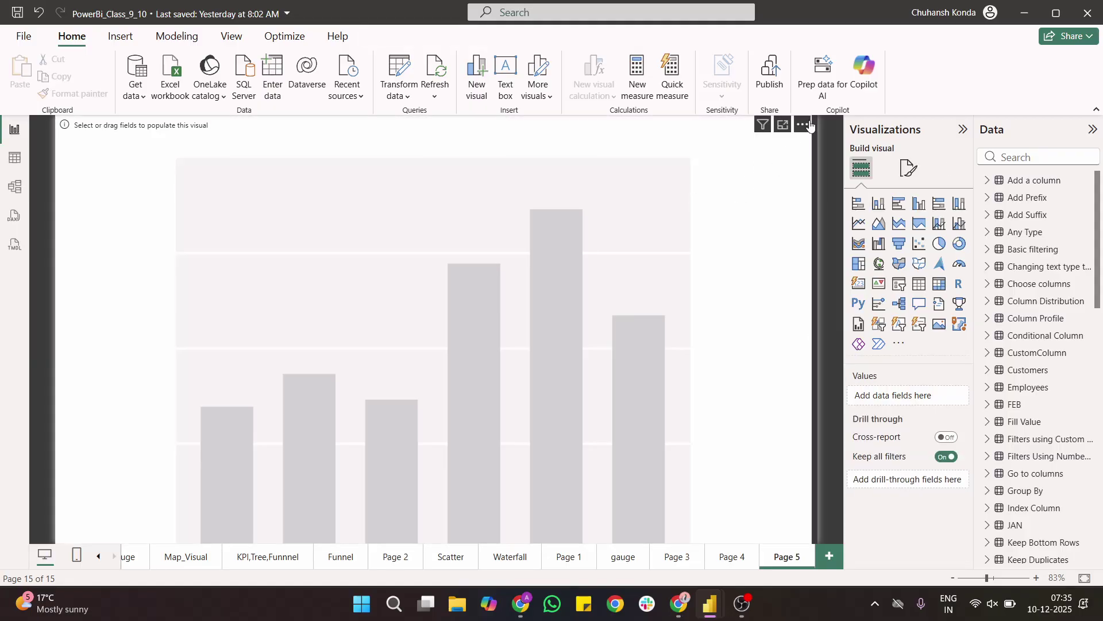
# Shrink the empty stacked column chart and move it to the middle of the report page
pyautogui.click(783, 495)
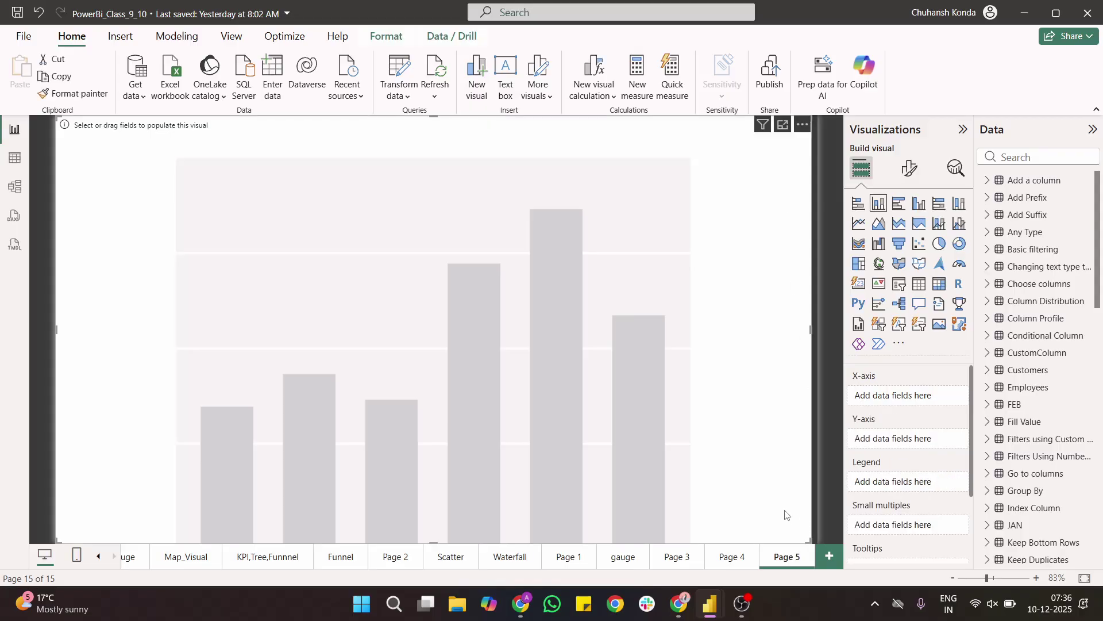
pyautogui.moveTo(808, 540); pyautogui.dragTo(746, 448)
pyautogui.moveTo(702, 274); pyautogui.dragTo(730, 312)
# Put Category from Online_Store_DataSet on the chart's X-axis and Selling Price on its Y-axis
pyautogui.scroll(-10, 1044, 307)
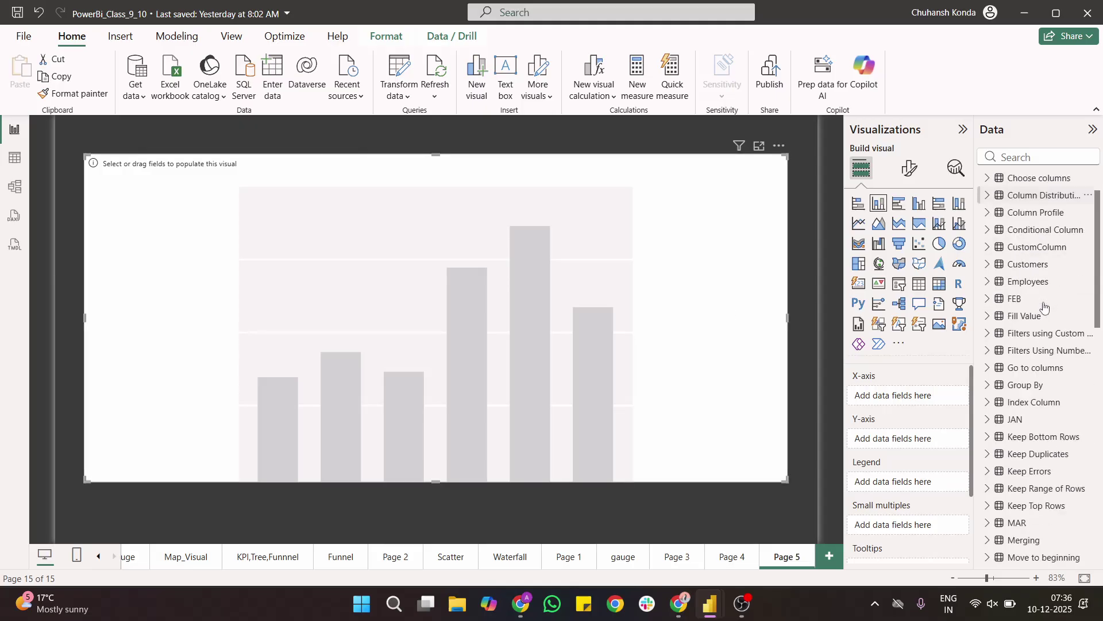
pyautogui.scroll(-4, 1044, 307)
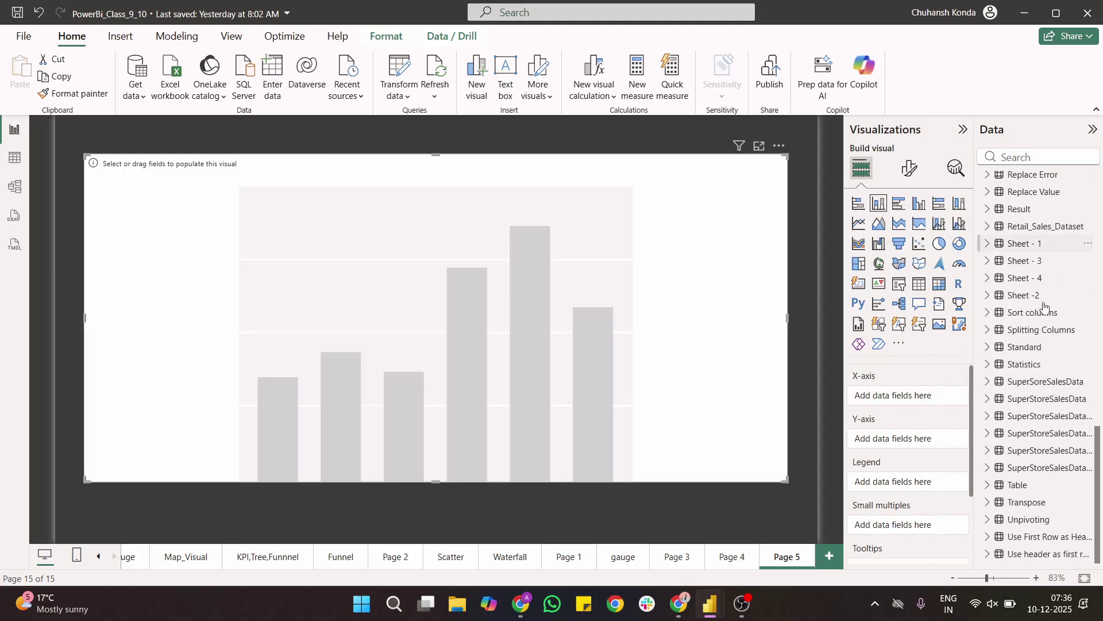
pyautogui.scroll(5, 1044, 308)
pyautogui.scroll(3, 1044, 307)
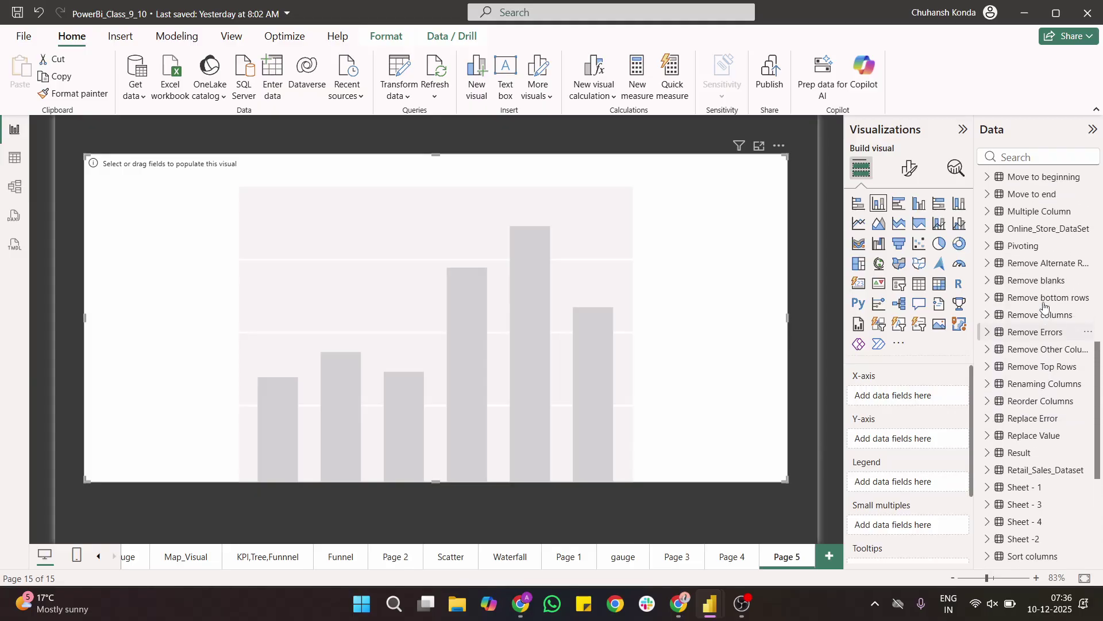
pyautogui.click(988, 281)
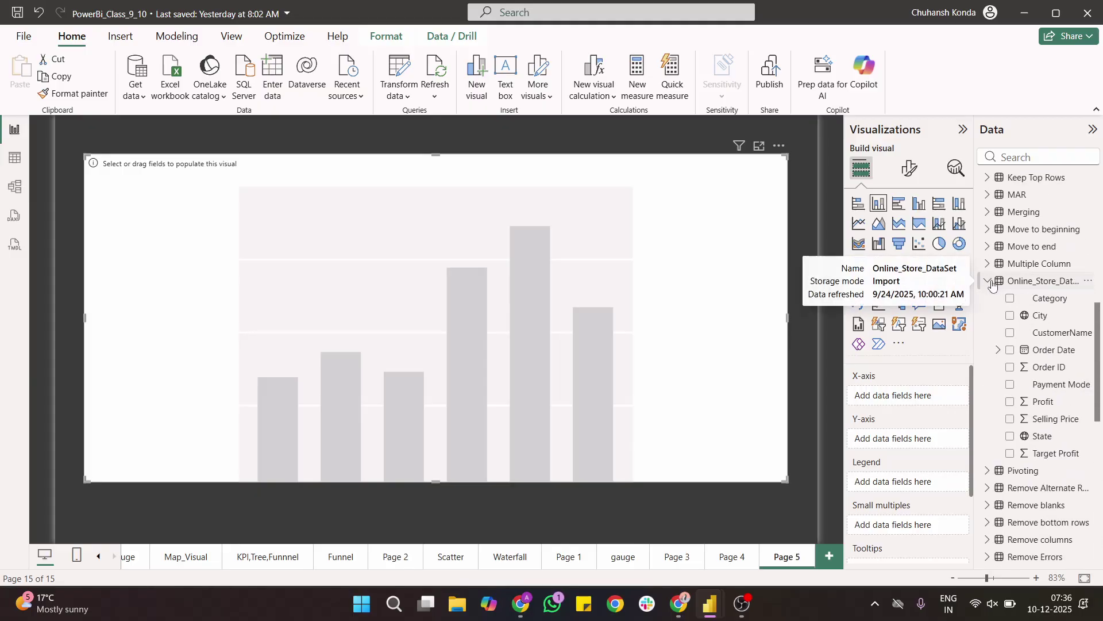
pyautogui.scroll(-1, 1040, 269)
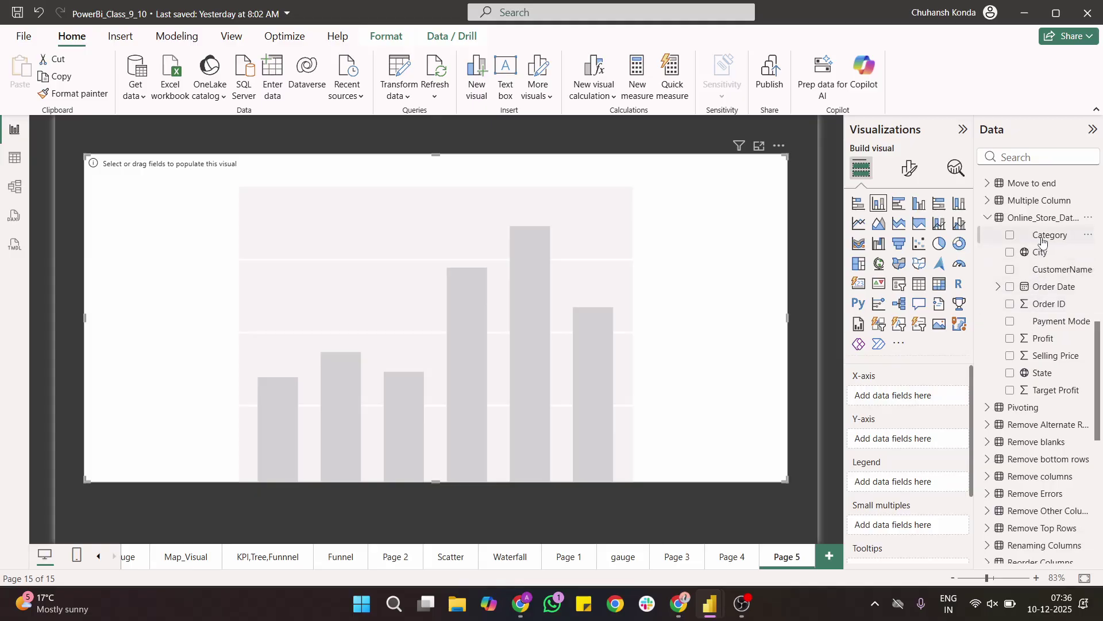
pyautogui.moveTo(1047, 235); pyautogui.dragTo(917, 394)
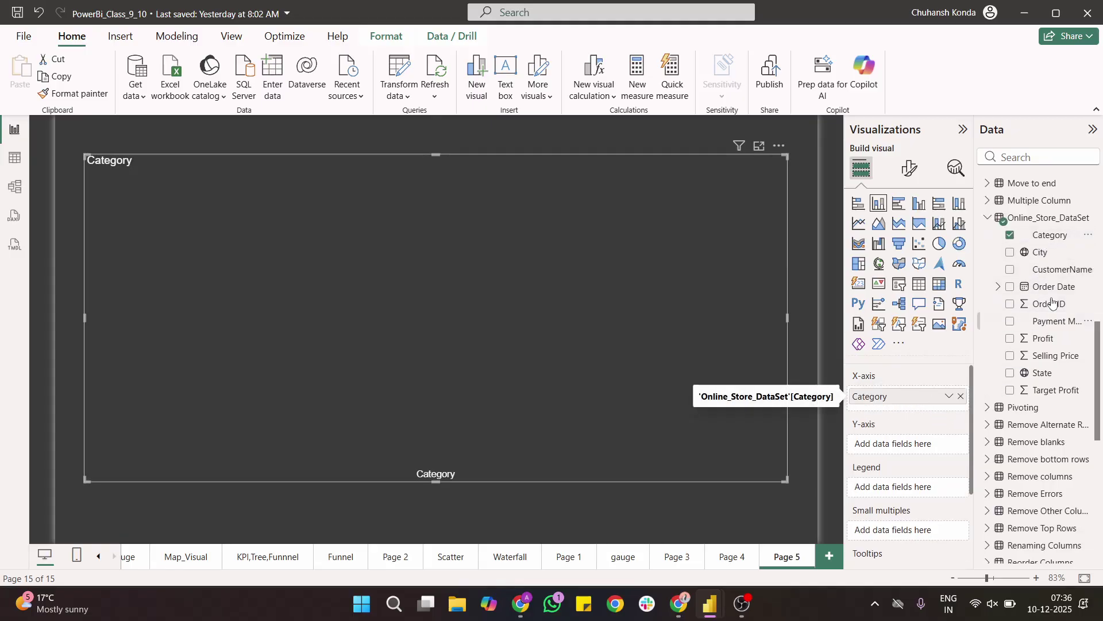
pyautogui.moveTo(1056, 366); pyautogui.dragTo(923, 454)
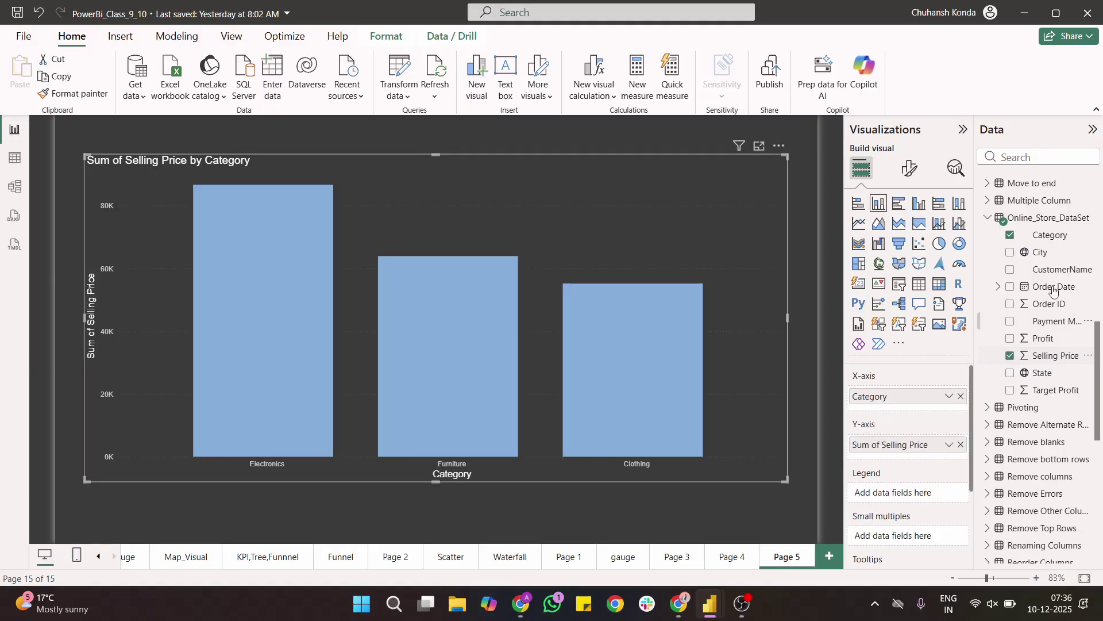
# Add City, Payment Mode and State to the X-axis, ordering the hierarchy as State, City, Category, Payment Mode
pyautogui.moveTo(1041, 253); pyautogui.dragTo(931, 405)
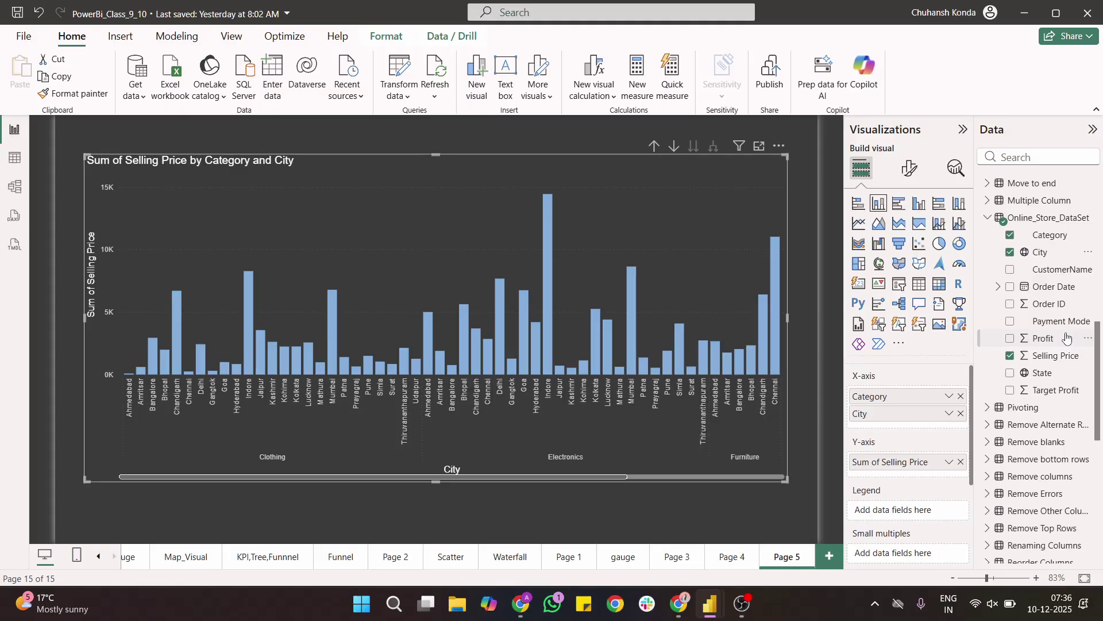
pyautogui.moveTo(1030, 331); pyautogui.dragTo(932, 418)
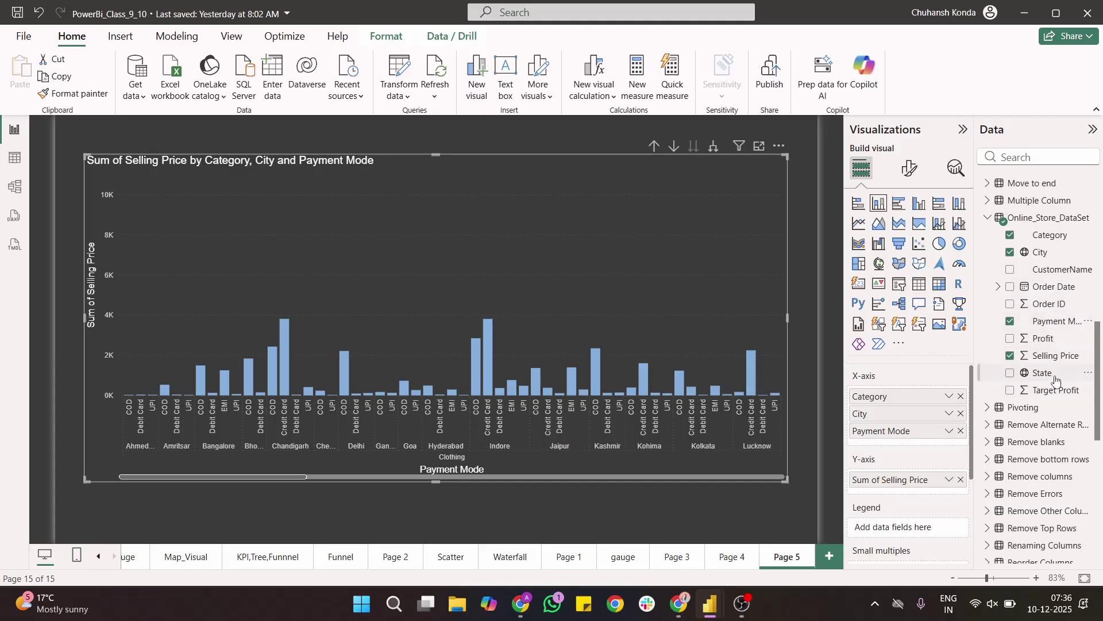
pyautogui.moveTo(1056, 381); pyautogui.dragTo(927, 395)
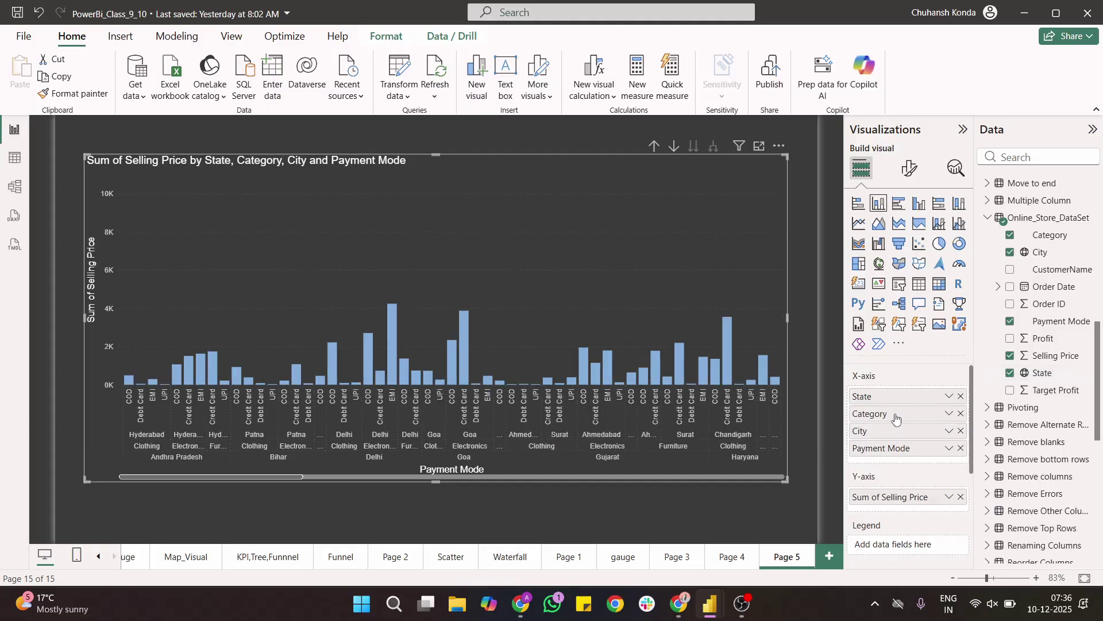
pyautogui.moveTo(895, 421); pyautogui.dragTo(898, 440)
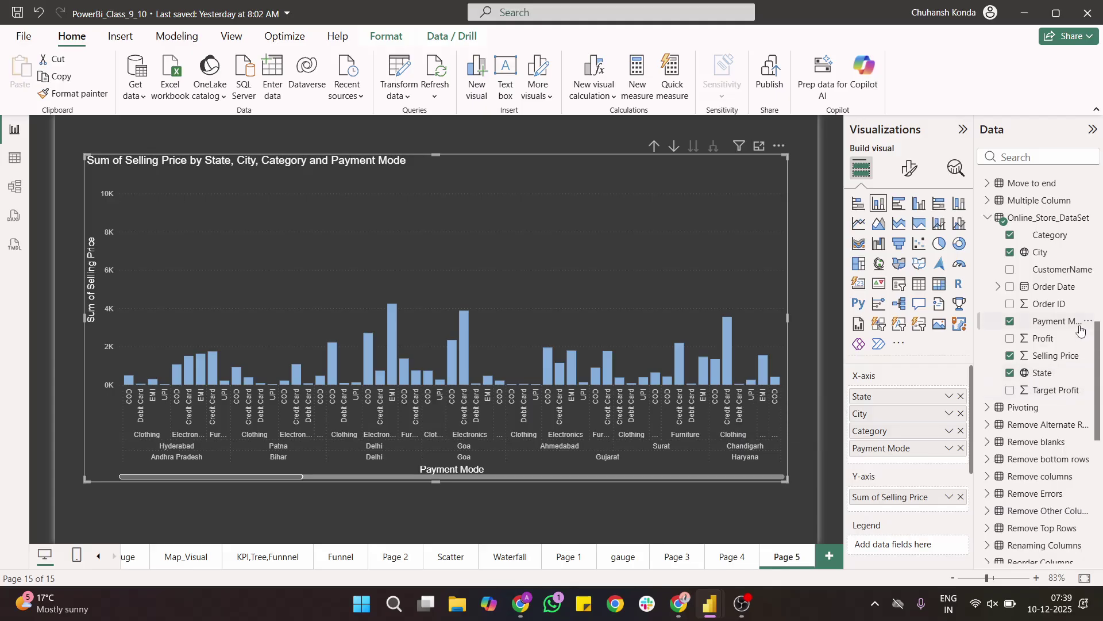
# Turn on drill mode for the Selling Price chart and drill up from the Payment Mode level to State
pyautogui.scroll(-2, 1056, 338)
pyautogui.scroll(3, 1056, 338)
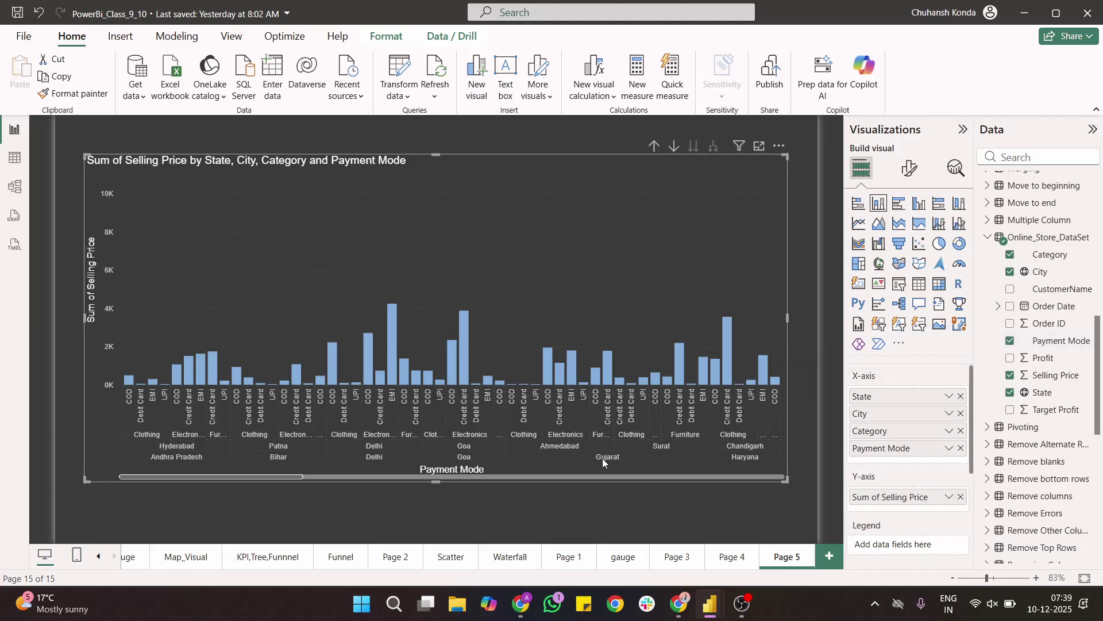
pyautogui.scroll(-5, 398, 333)
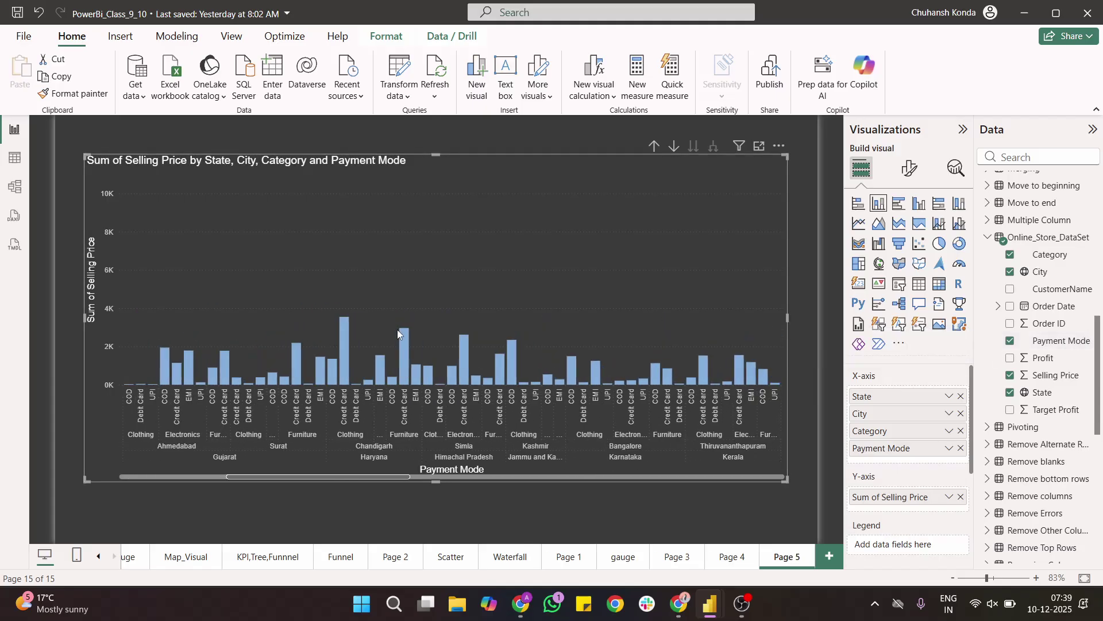
pyautogui.scroll(-5, 398, 334)
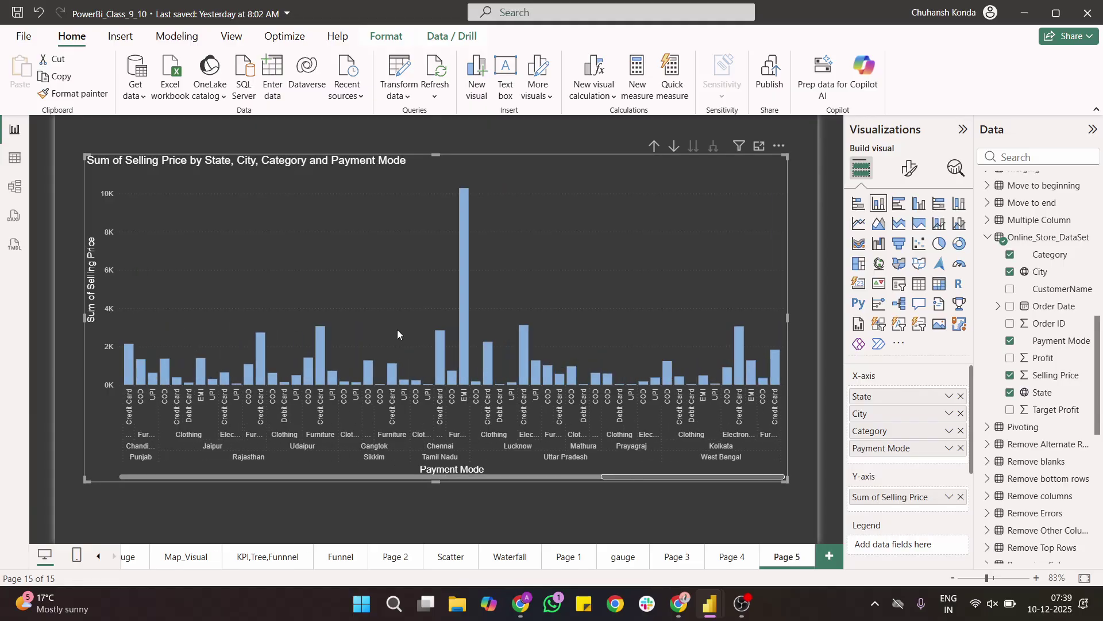
pyautogui.scroll(10, 397, 334)
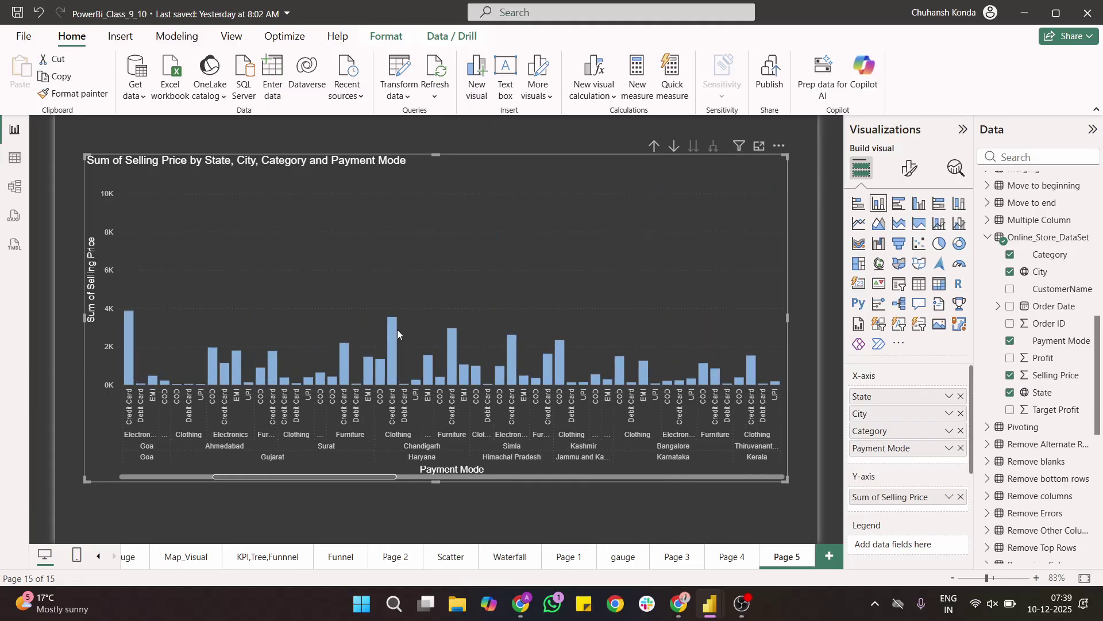
pyautogui.scroll(-10, 397, 334)
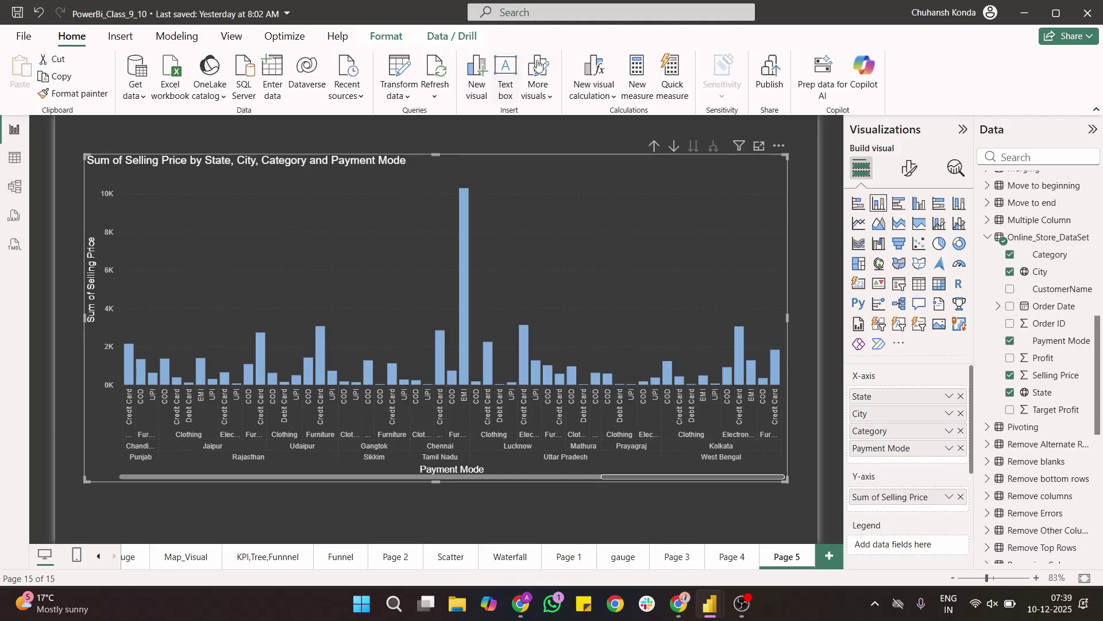
pyautogui.click(674, 147)
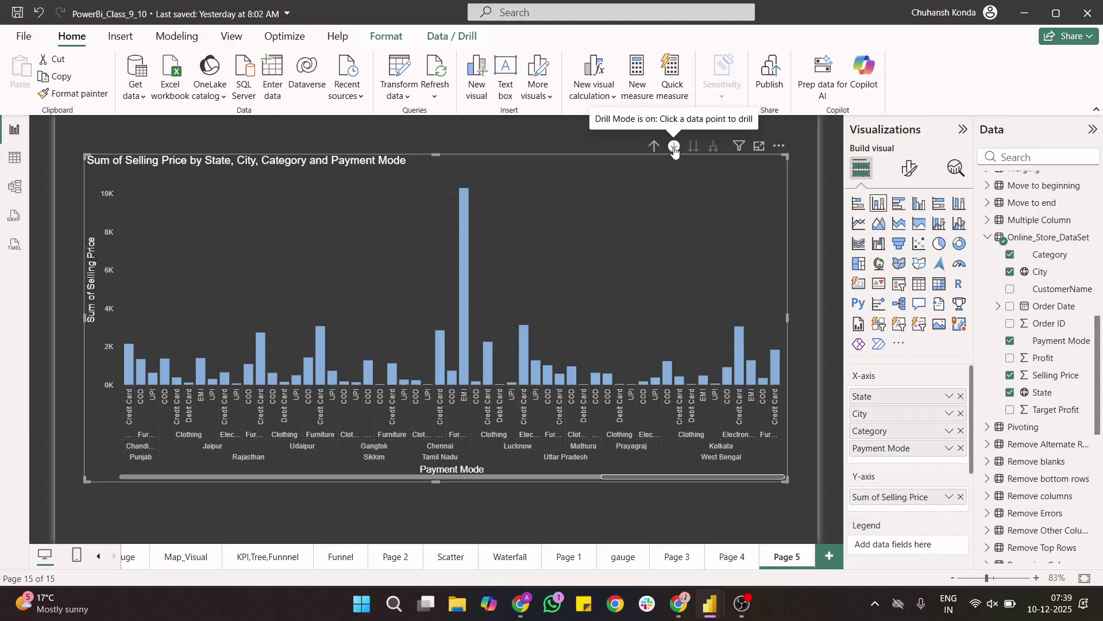
pyautogui.click(659, 146)
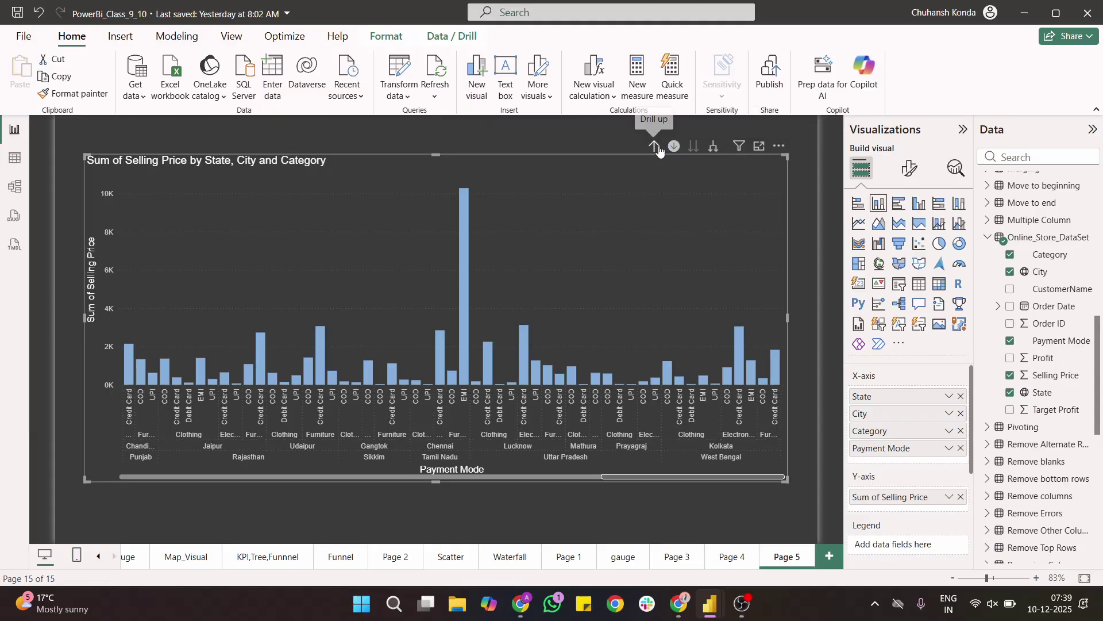
pyautogui.click(659, 146)
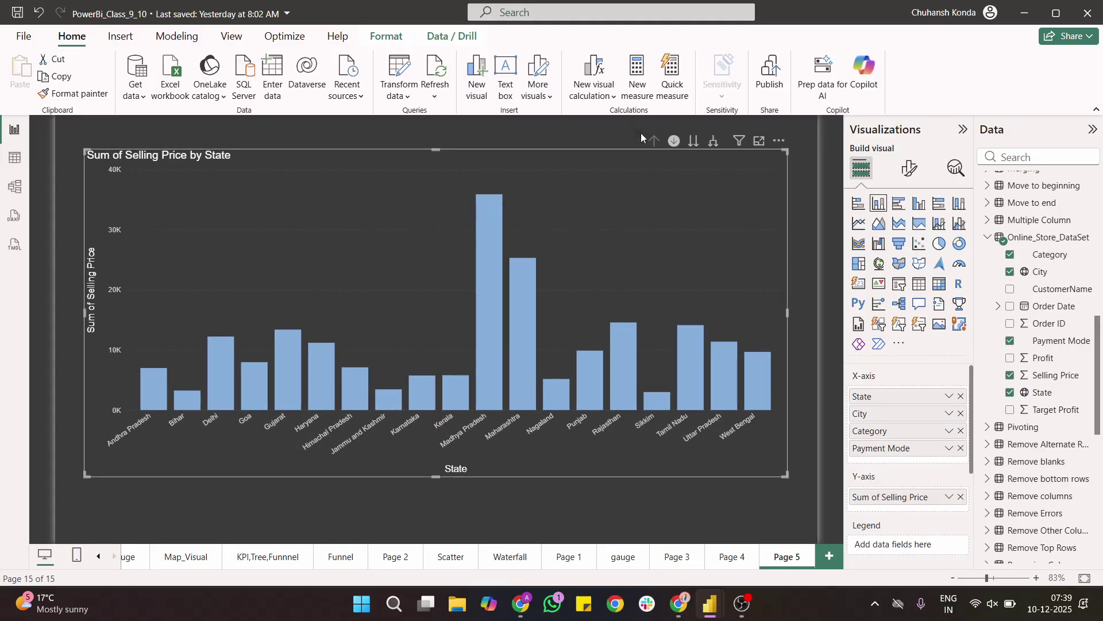
pyautogui.click(625, 132)
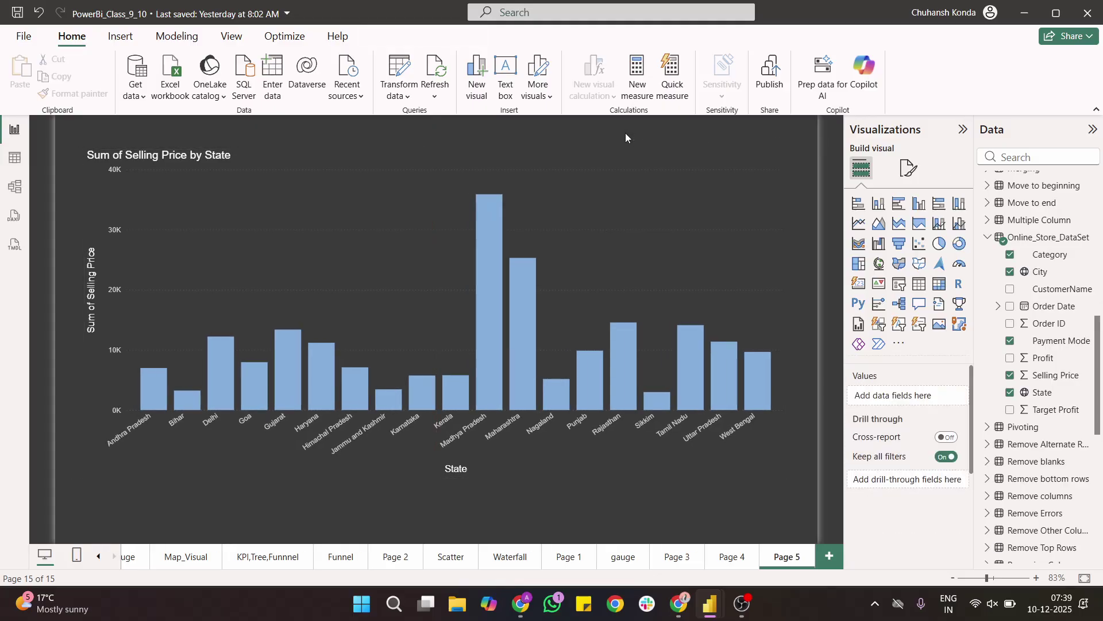
# Turn off drill mode, take the chart to the Payment Mode level of the hierarchy, and drill back up to State
pyautogui.click(626, 183)
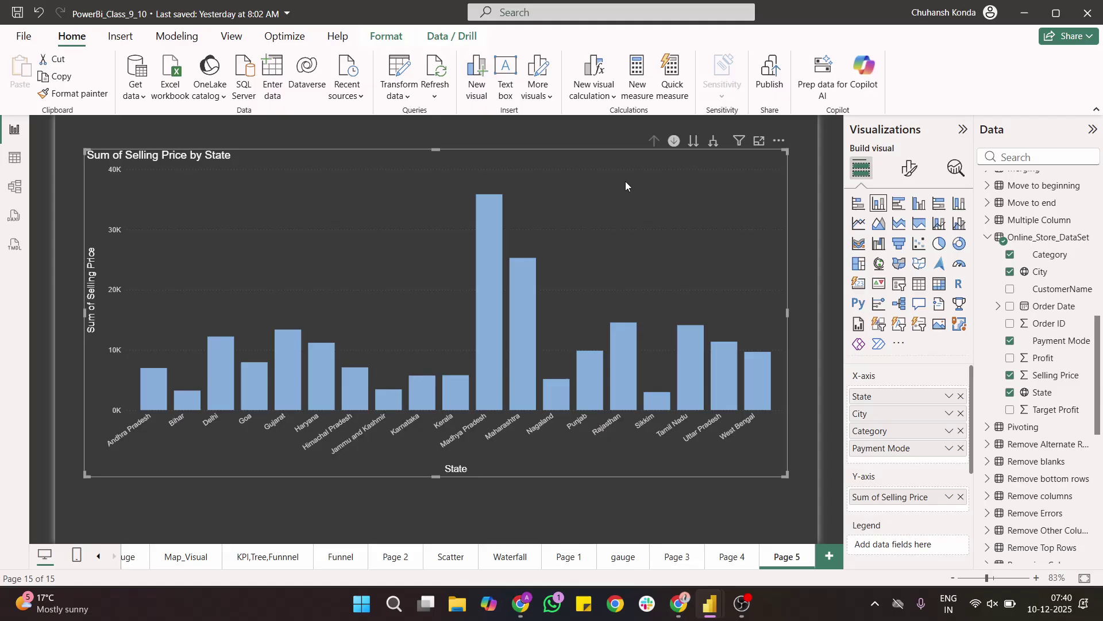
pyautogui.click(682, 138)
pyautogui.doubleClick(694, 141)
pyautogui.click(693, 141)
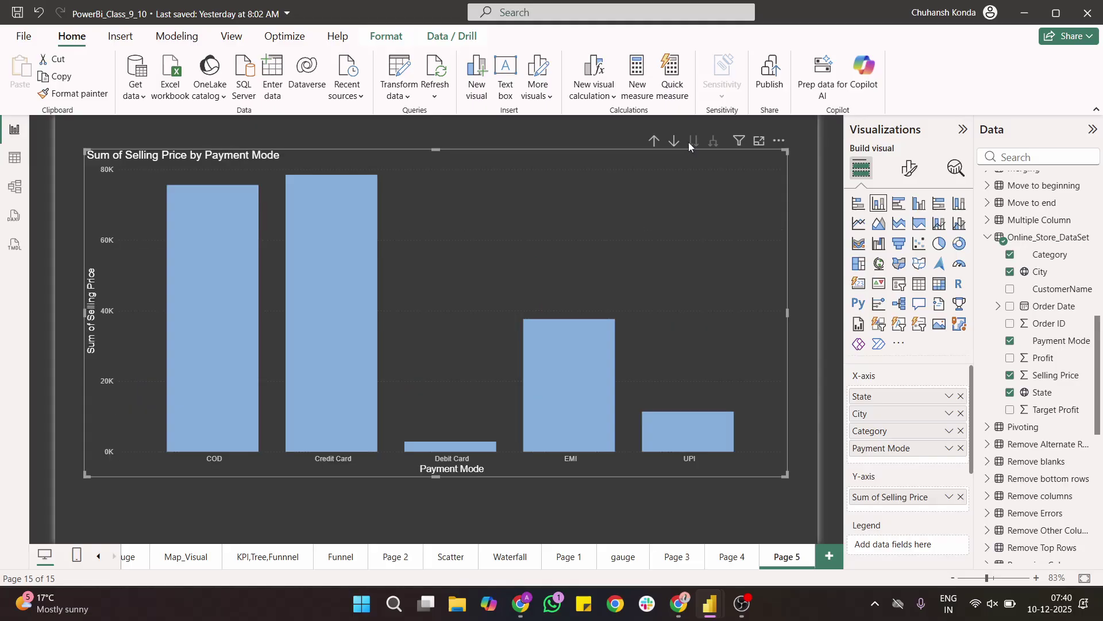
pyautogui.click(651, 142)
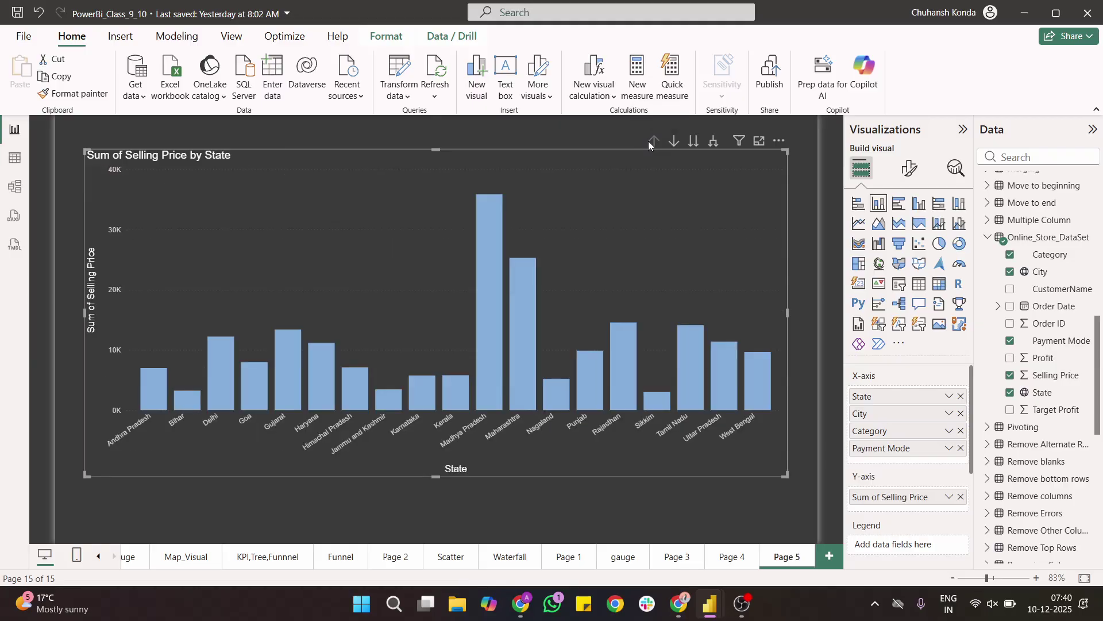
# Expand the chart through all levels to Payment Mode, and drill up one level at a time back to State
pyautogui.click(714, 142)
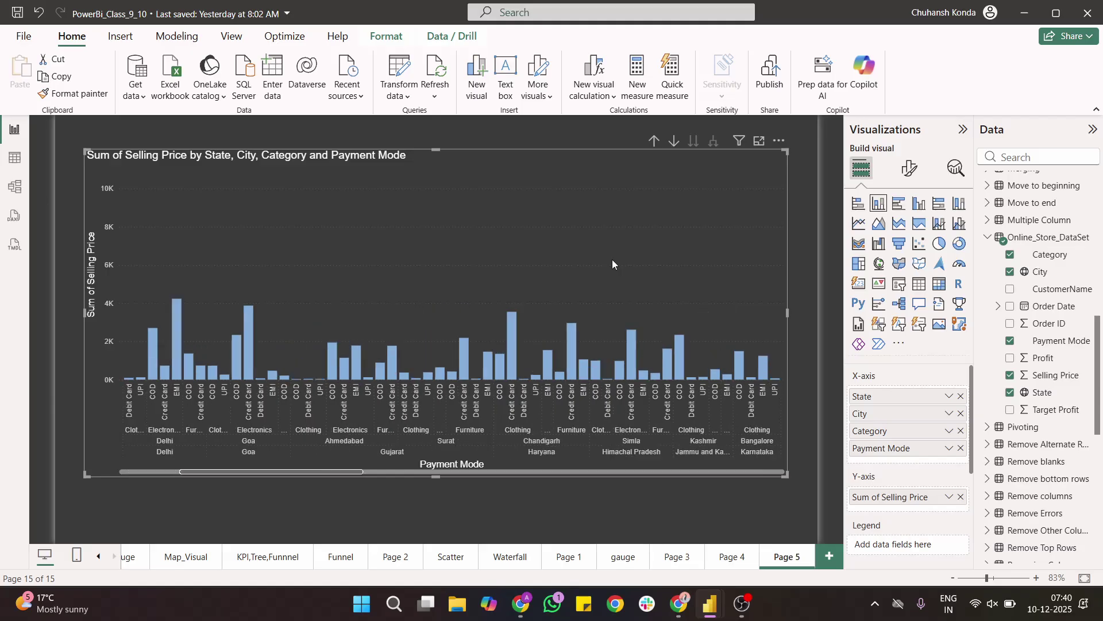
pyautogui.scroll(-10, 612, 260)
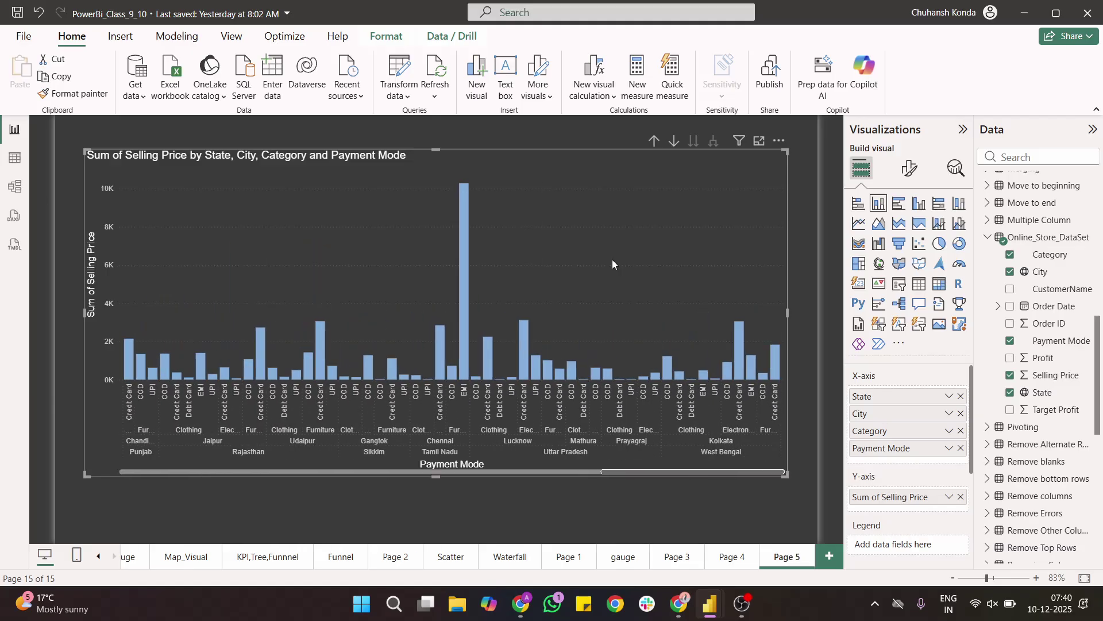
pyautogui.scroll(10, 612, 260)
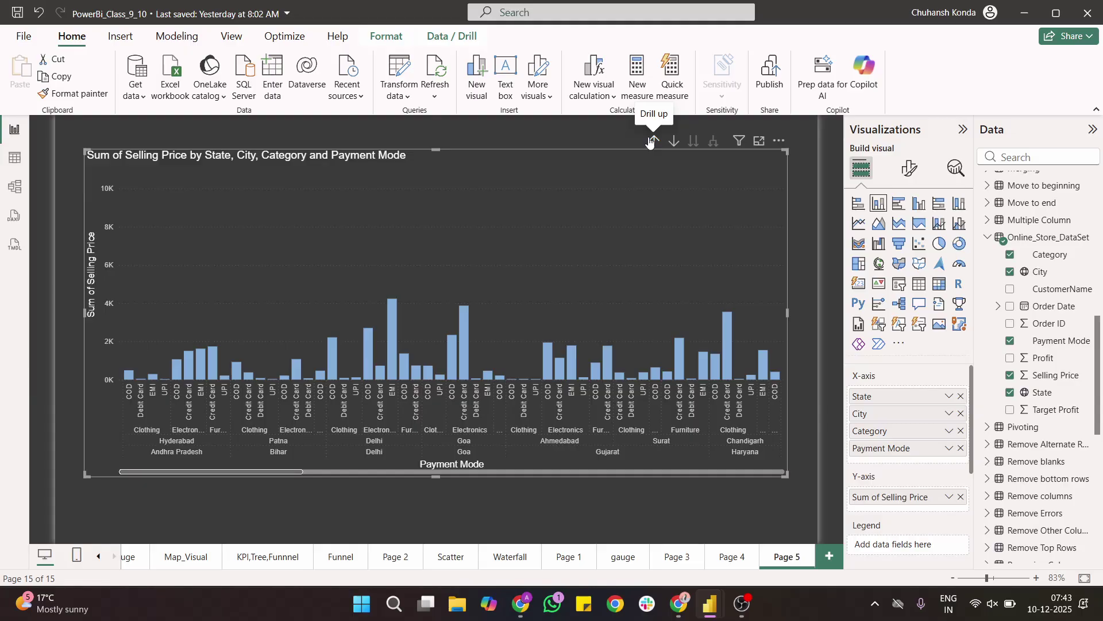
pyautogui.click(651, 141)
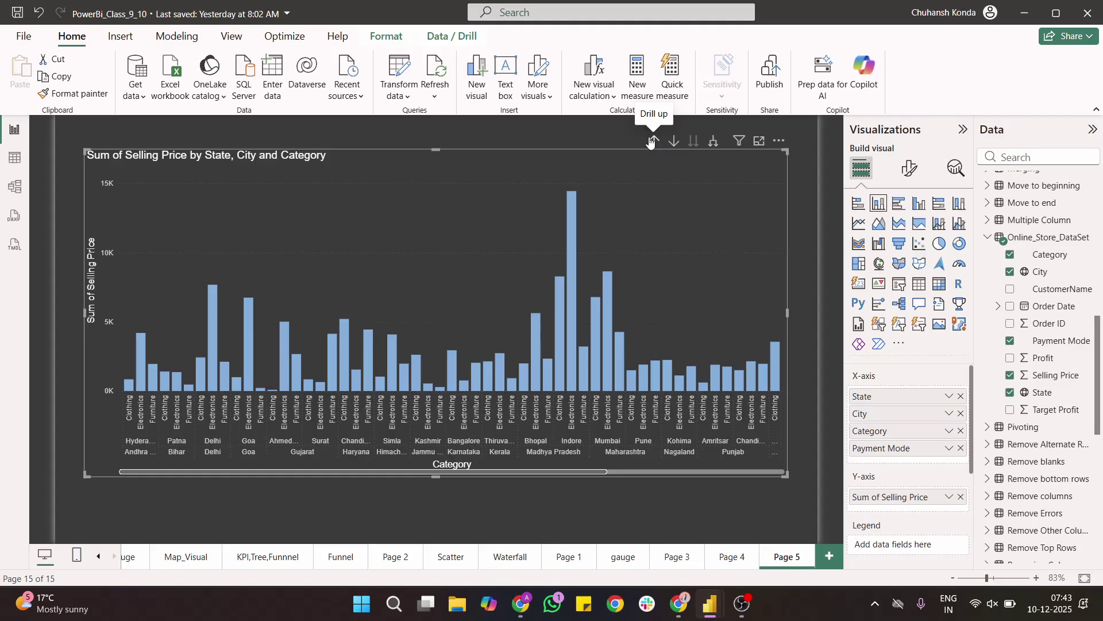
pyautogui.click(652, 142)
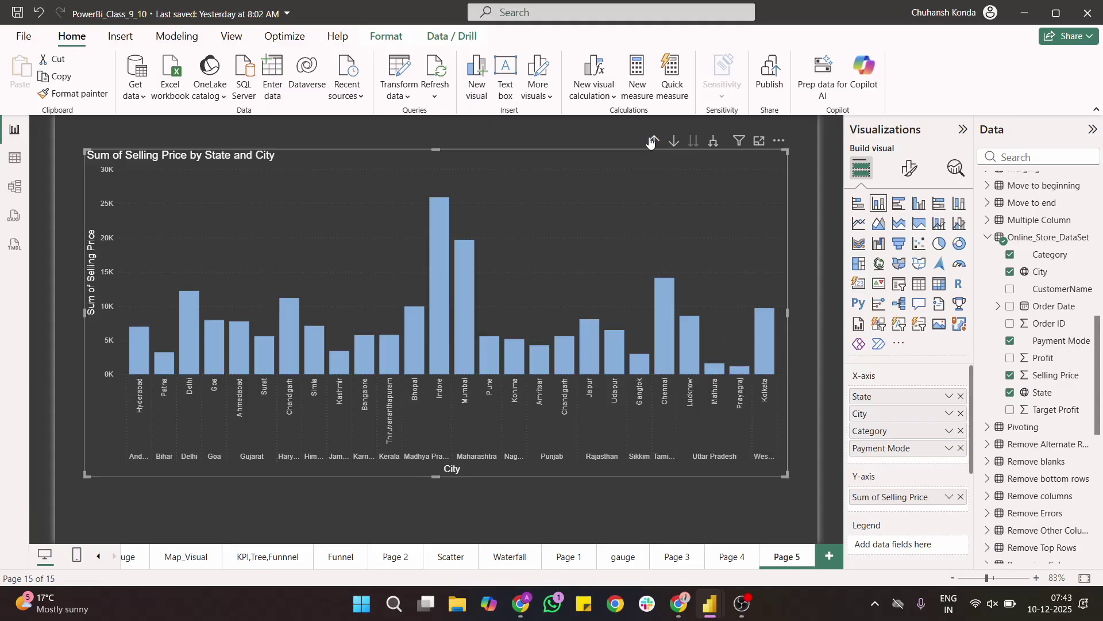
pyautogui.click(651, 142)
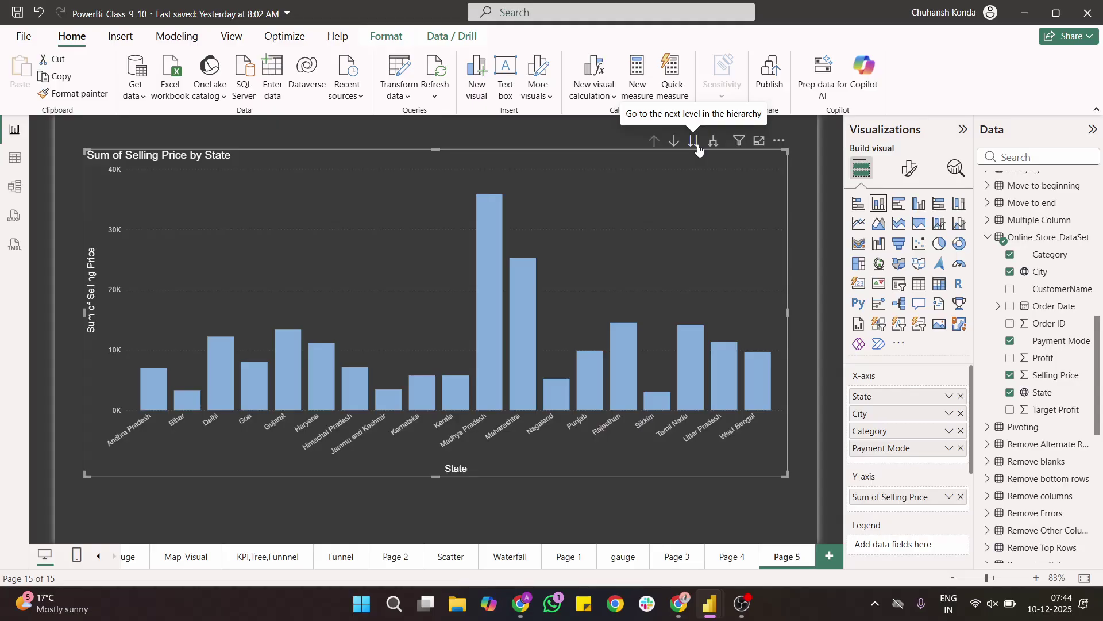
# Go to the next hierarchy level through City, Category and Payment Mode in turn, and drill back up to State
pyautogui.click(693, 141)
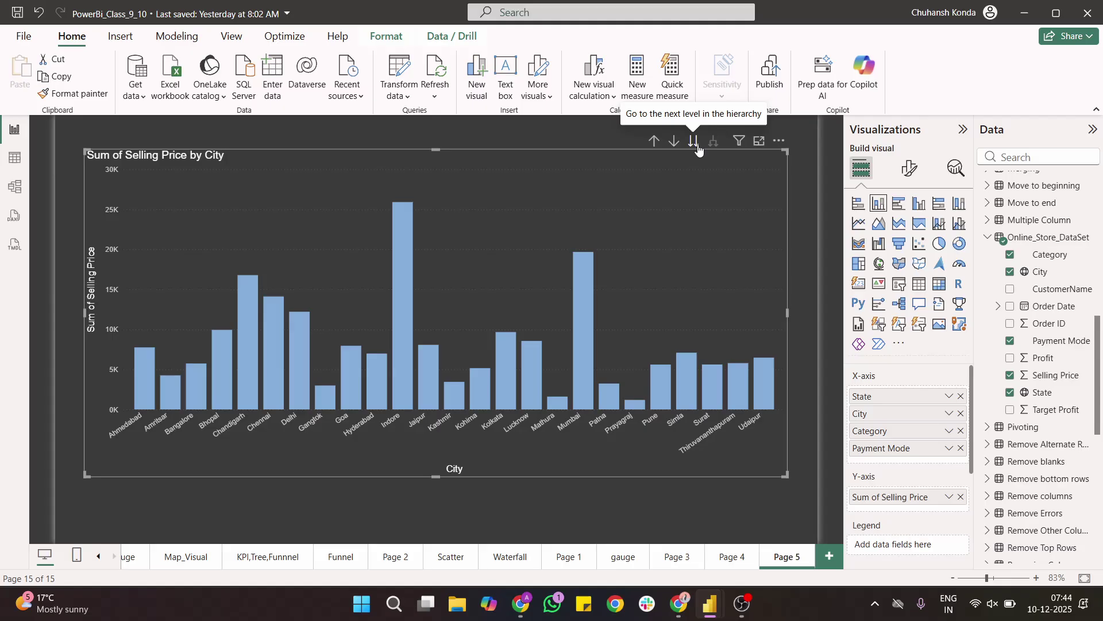
pyautogui.click(695, 141)
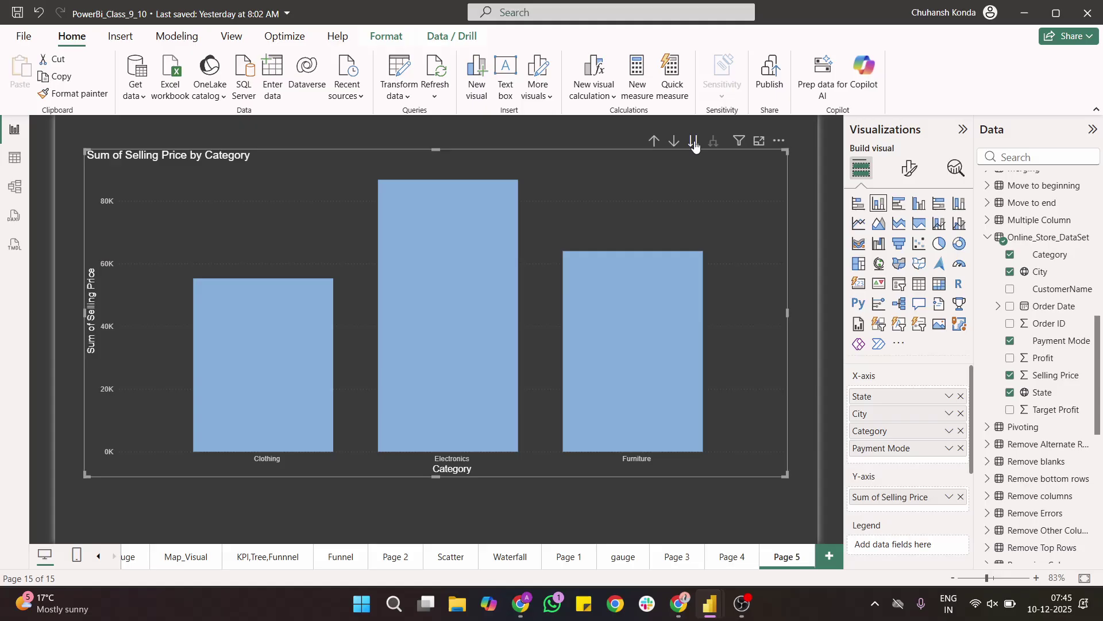
pyautogui.click(693, 141)
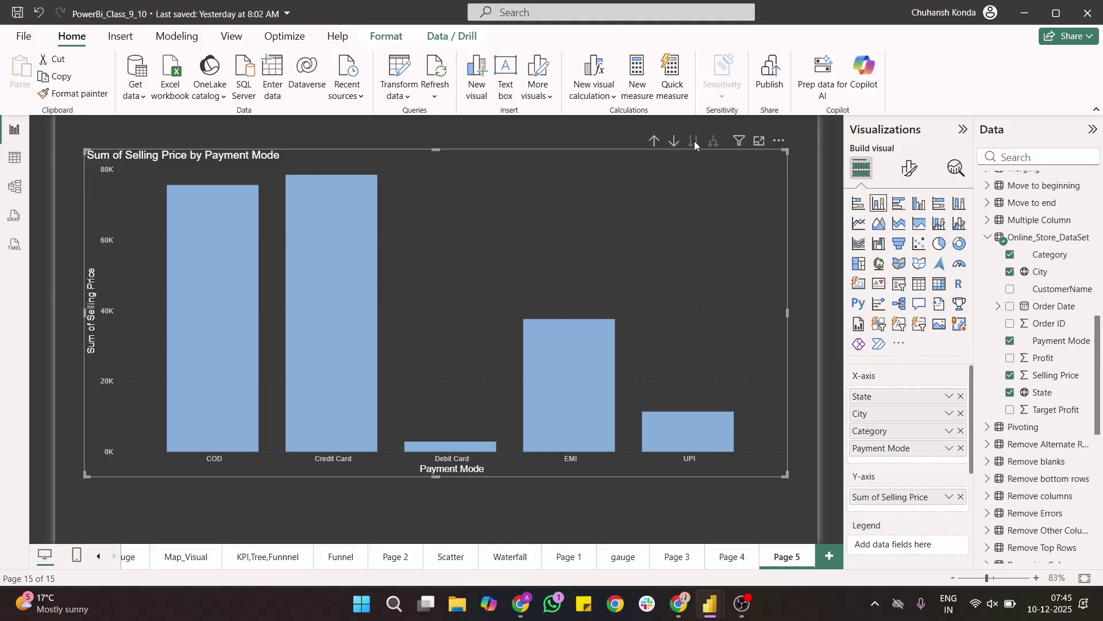
pyautogui.click(654, 140)
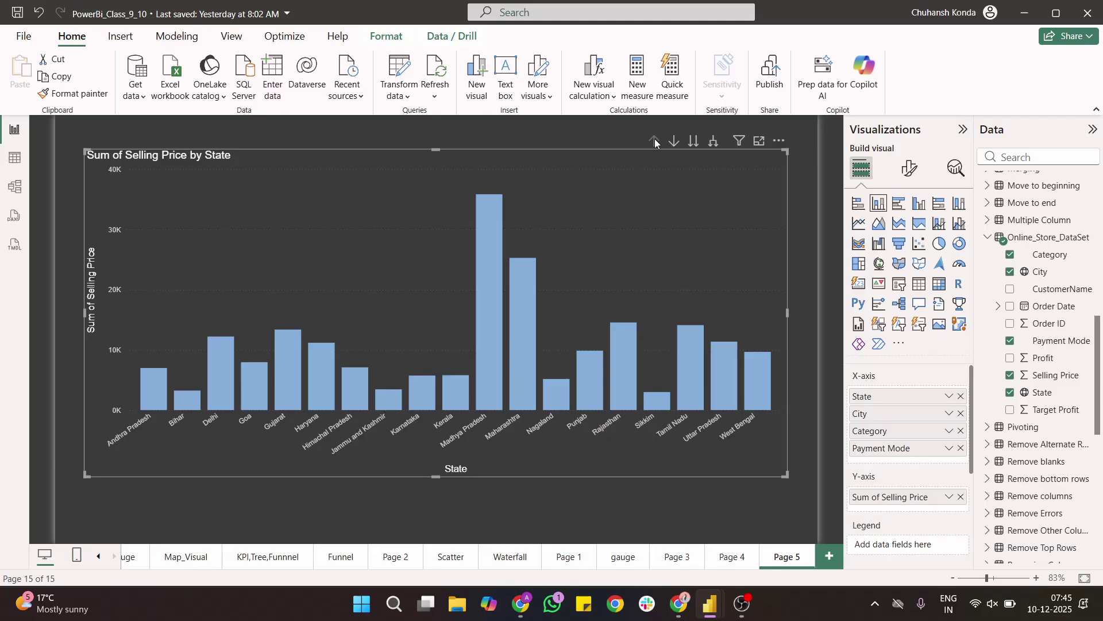
# Expand all down one level at a time through City, Category and Payment Mode, and drill the chart back up to State
pyautogui.click(714, 143)
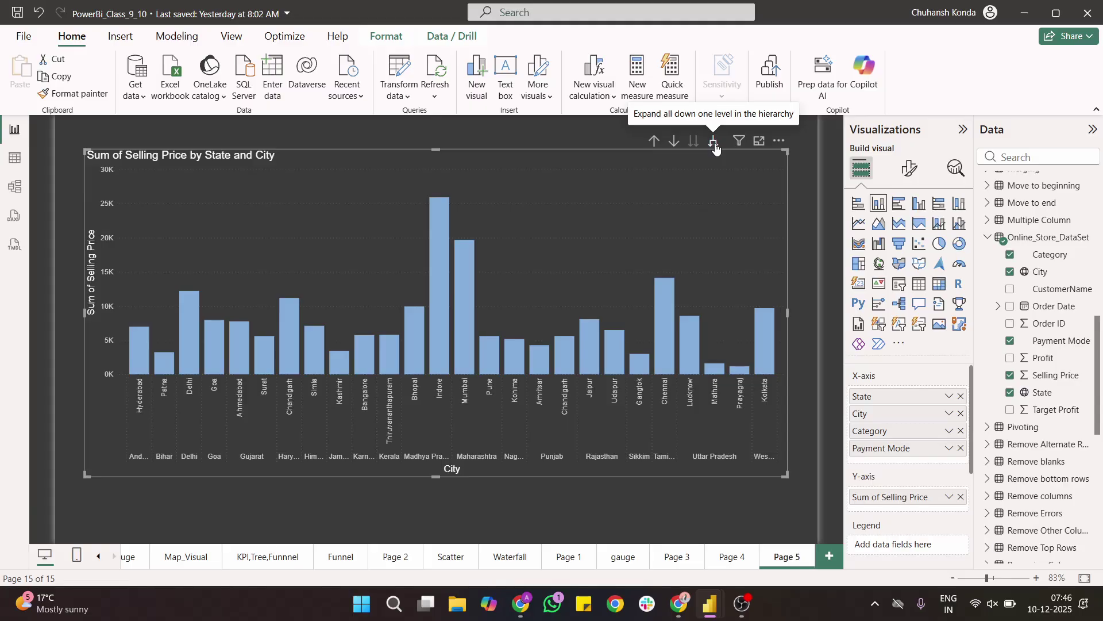
pyautogui.click(714, 144)
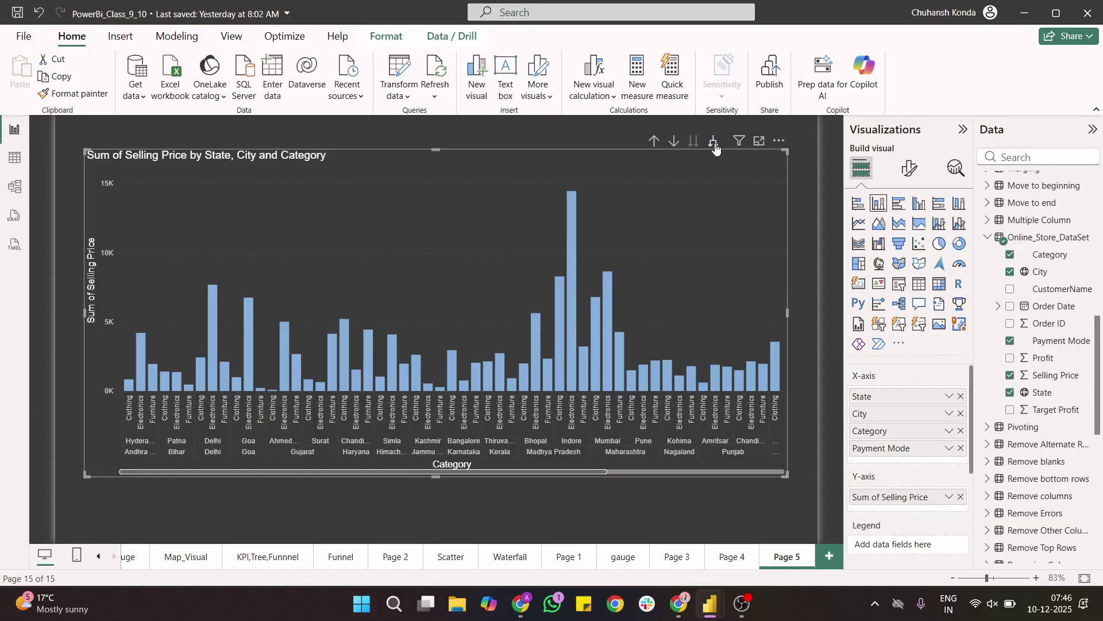
pyautogui.click(714, 144)
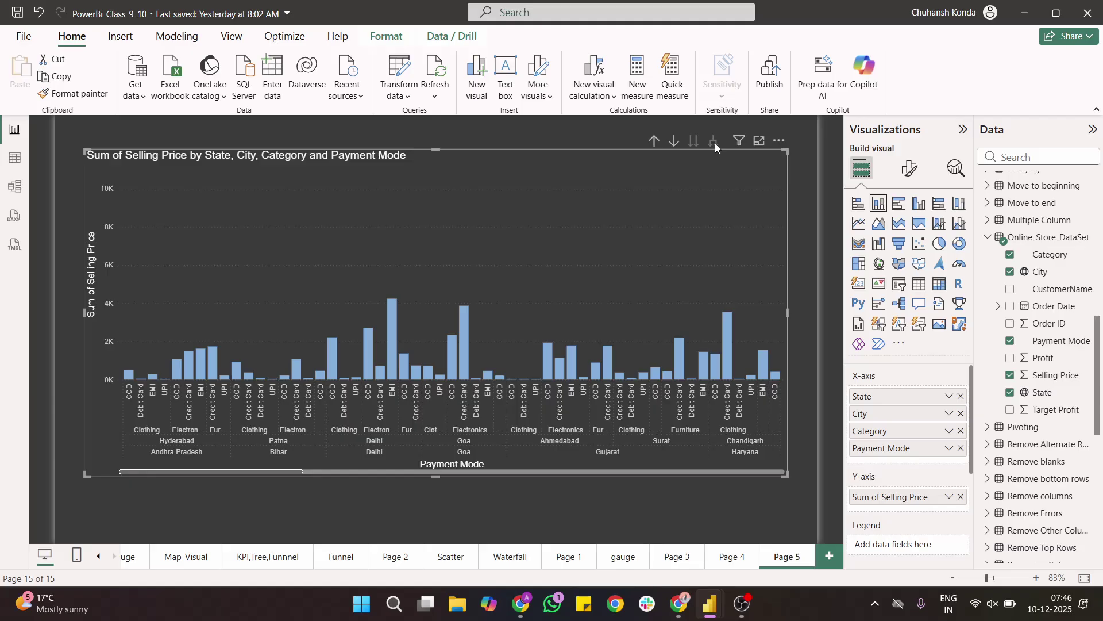
pyautogui.click(655, 141)
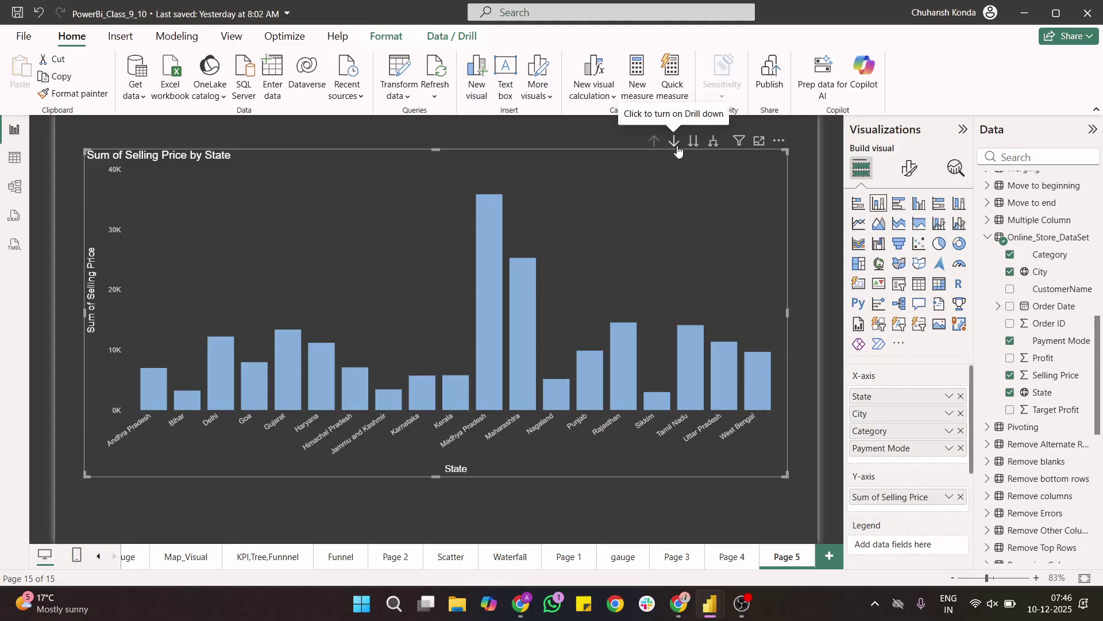
# In drill mode, drill down through Goa state, Goa city and Clothing to Payment Mode, and return to State with drill mode off
pyautogui.click(675, 144)
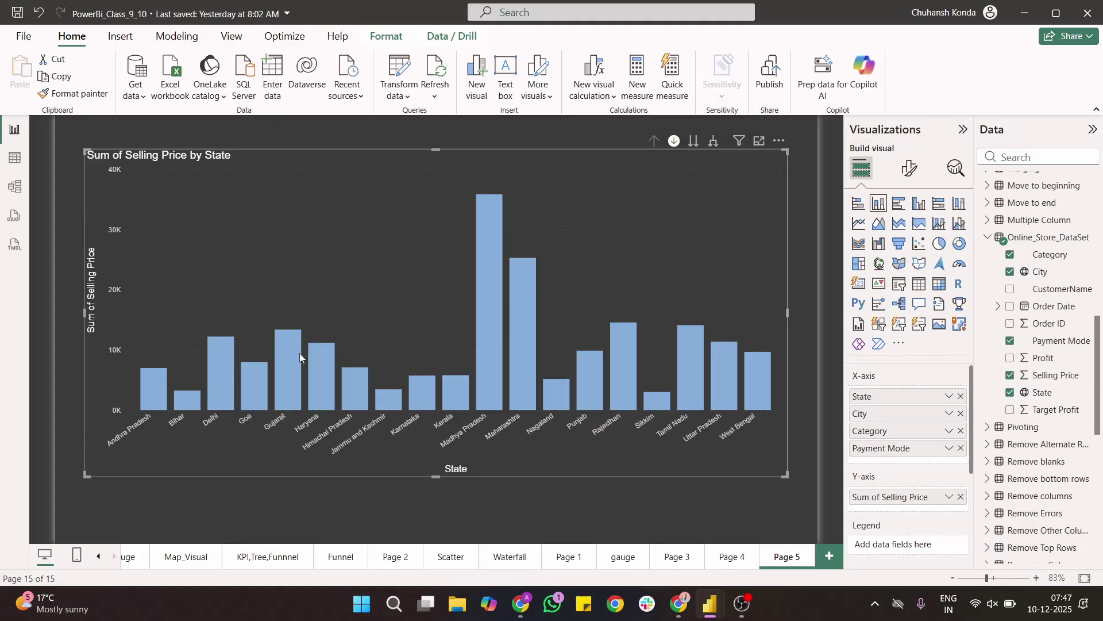
pyautogui.click(249, 377)
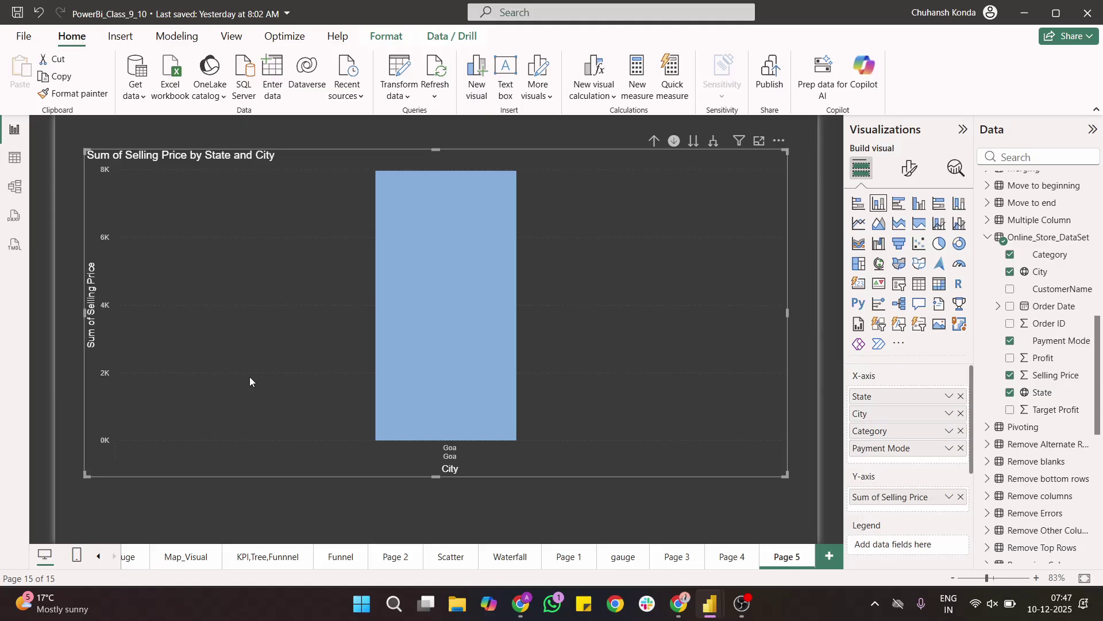
pyautogui.click(419, 262)
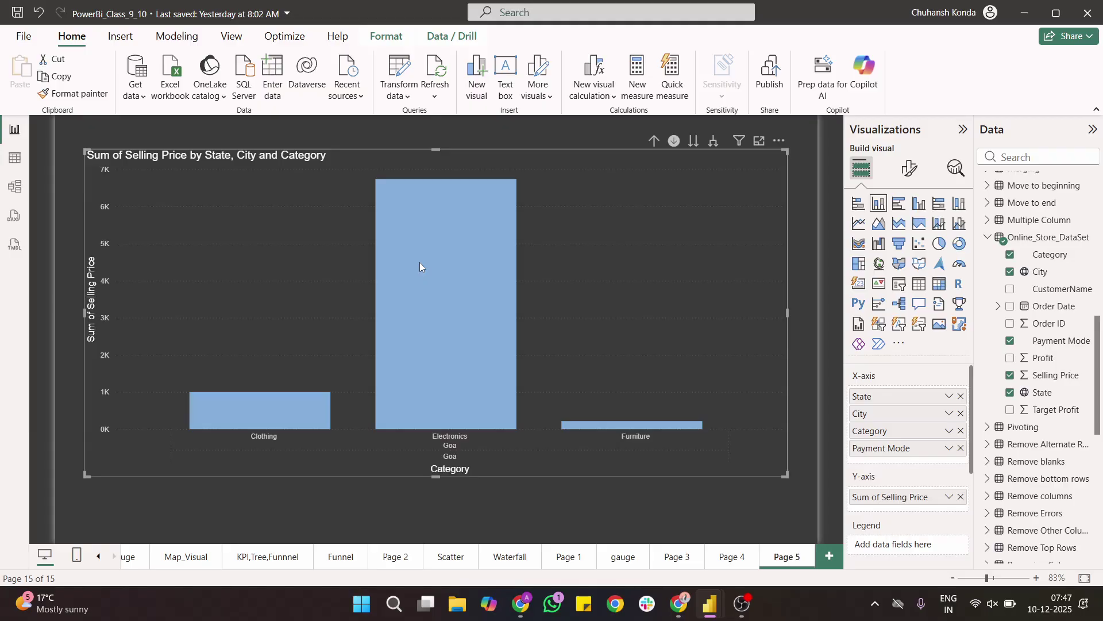
pyautogui.click(283, 399)
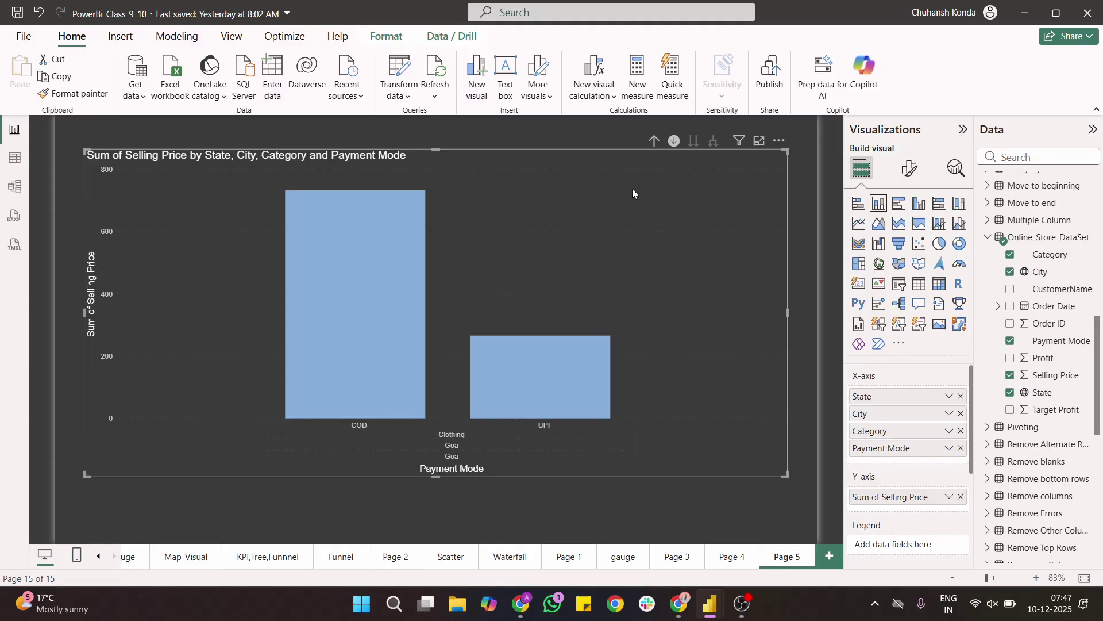
pyautogui.click(655, 140)
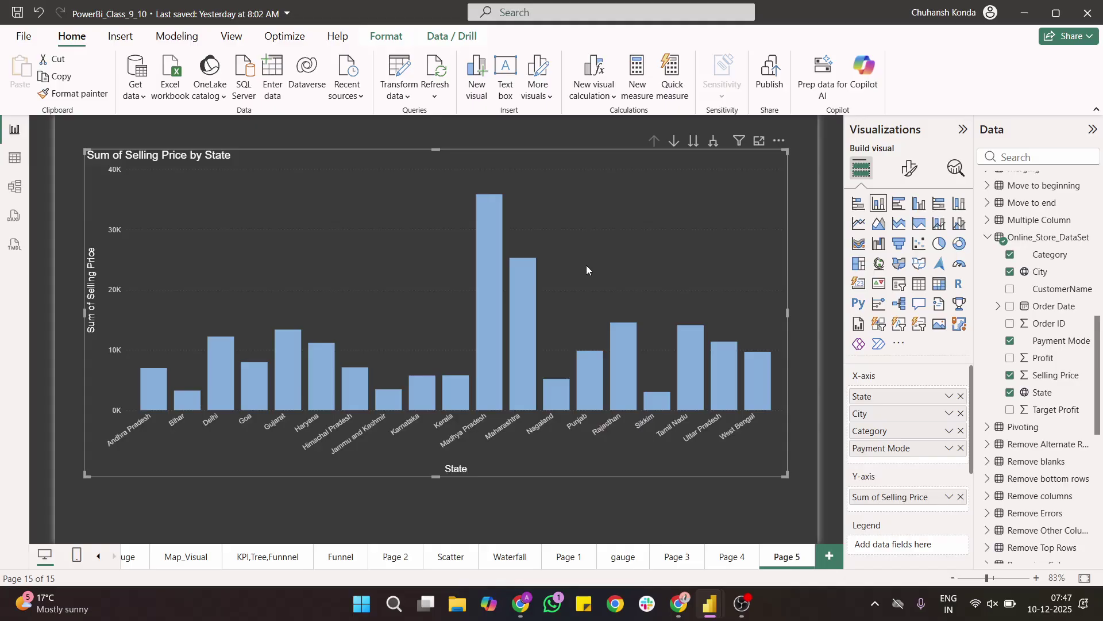
# Highlight and clear the Madhya Pradesh column, and turn on drill mode to drill into that state's cities
pyautogui.click(484, 268)
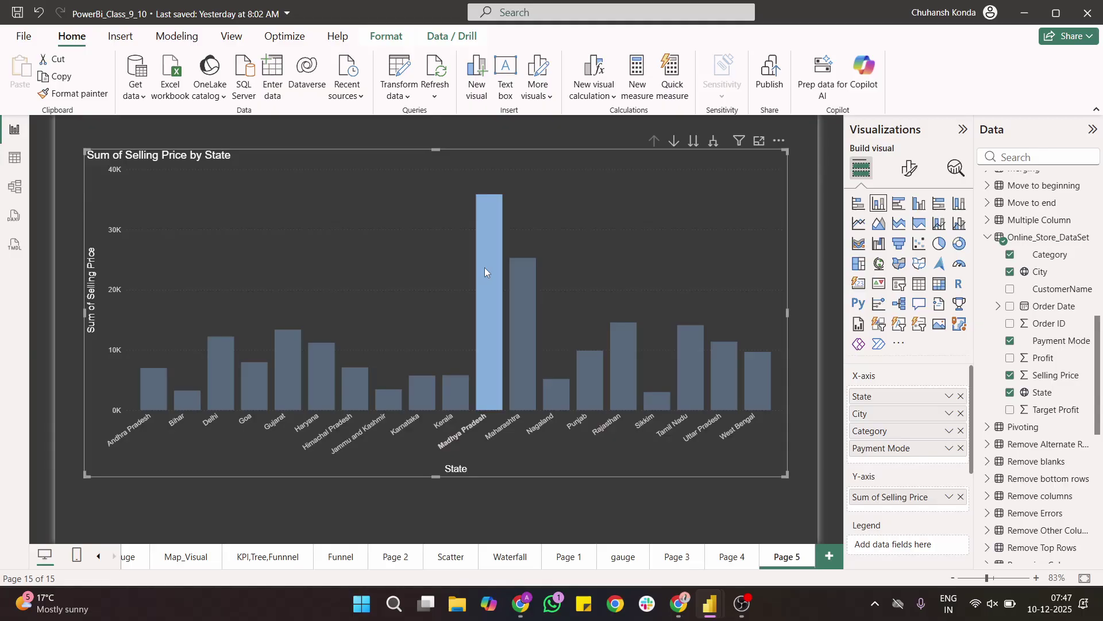
pyautogui.click(485, 267)
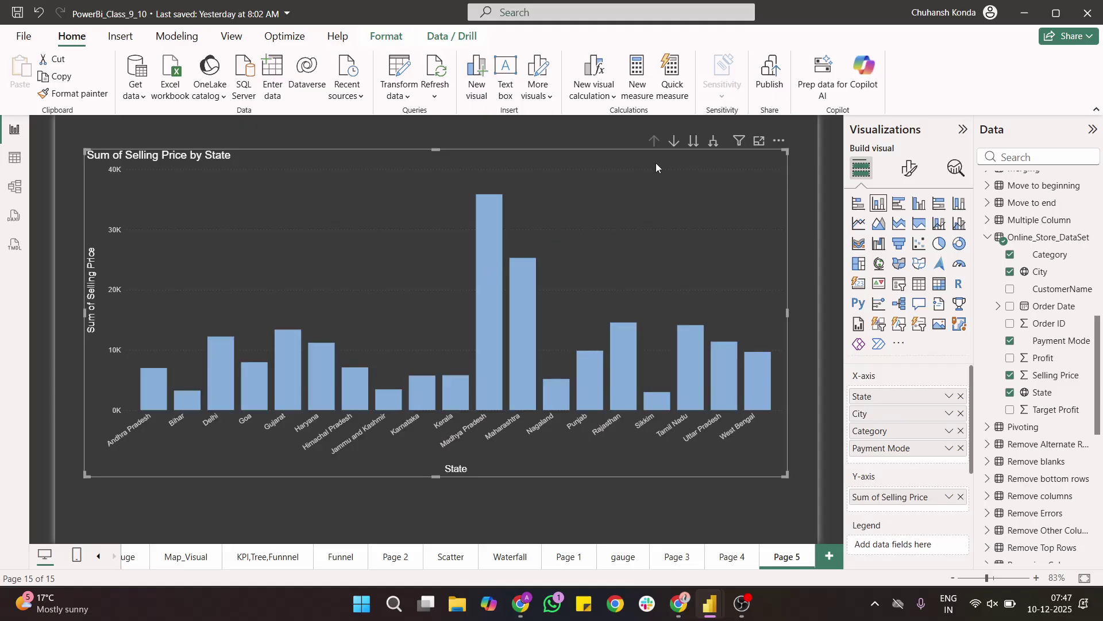
pyautogui.click(676, 141)
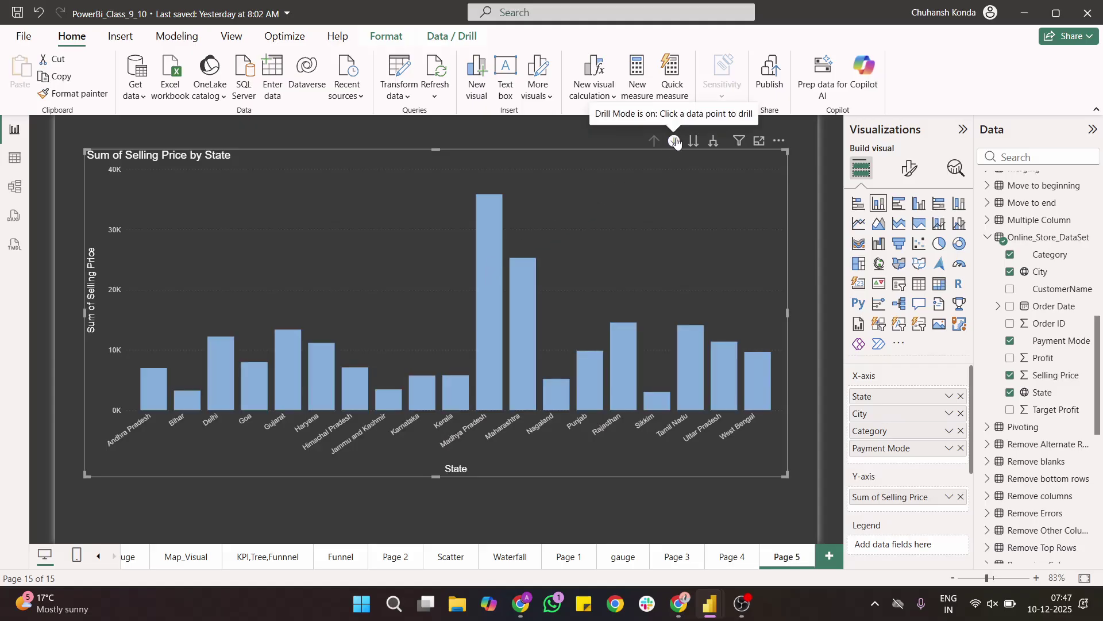
pyautogui.click(491, 245)
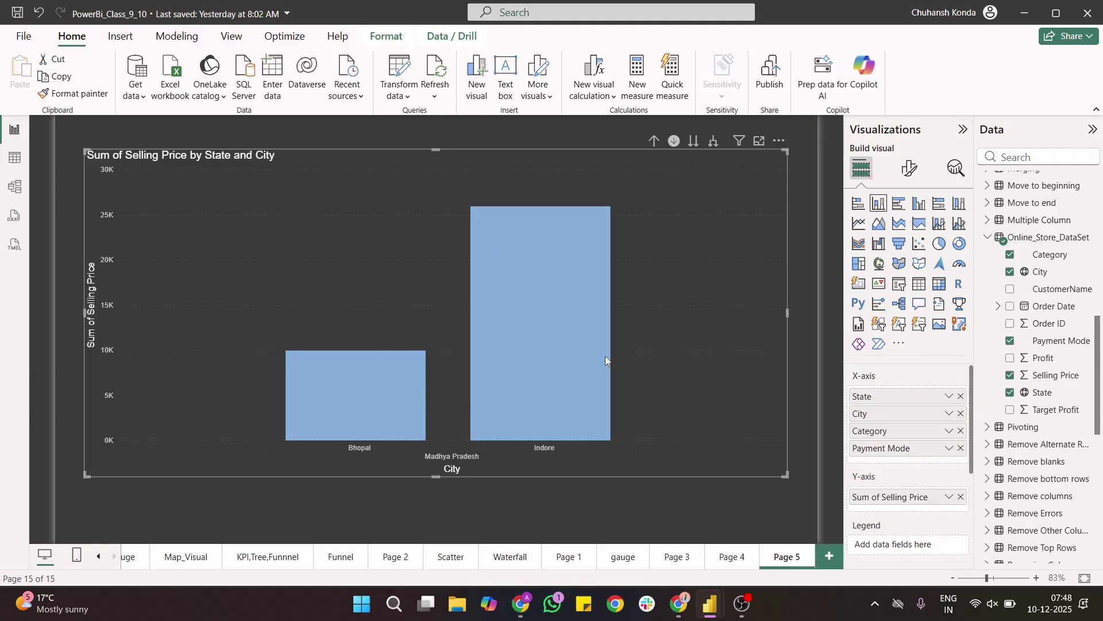
pyautogui.click(737, 611)
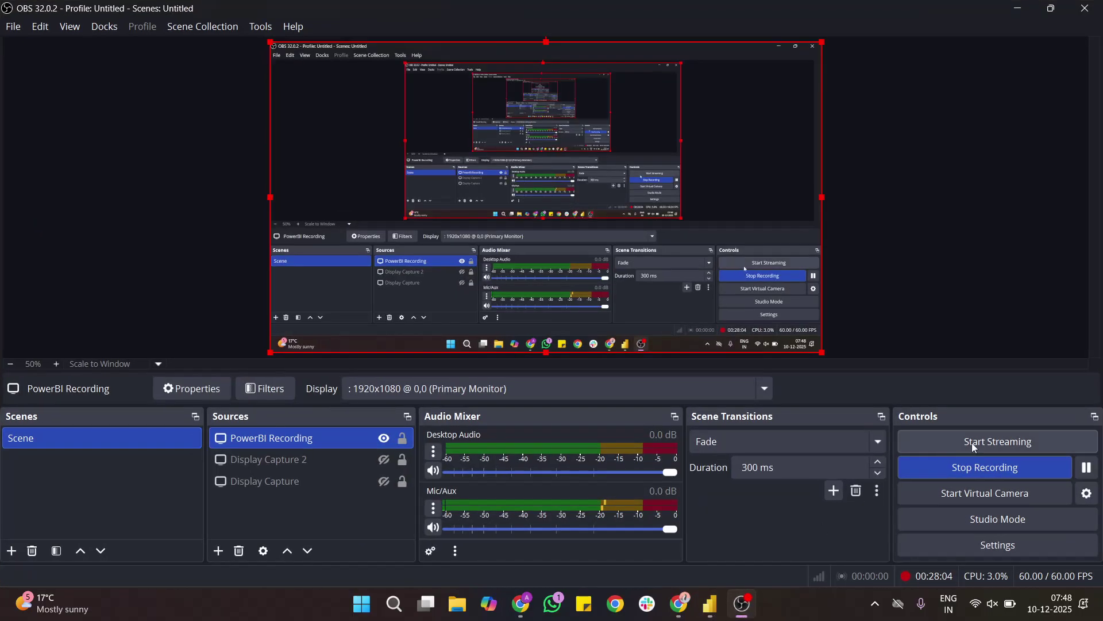